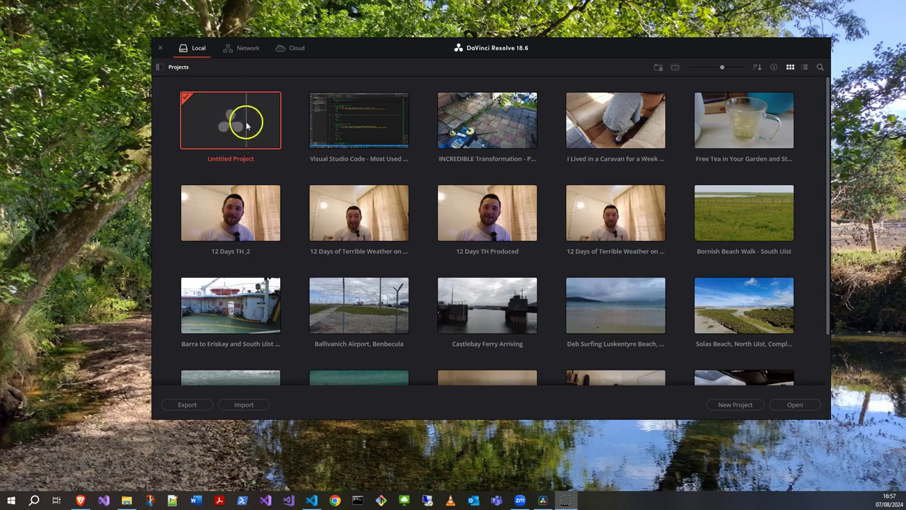
Step: Open the Untitled Project and bring up its Edit page, looking through the Media, Cut and Deliver pages on the way
double_click(247, 125)
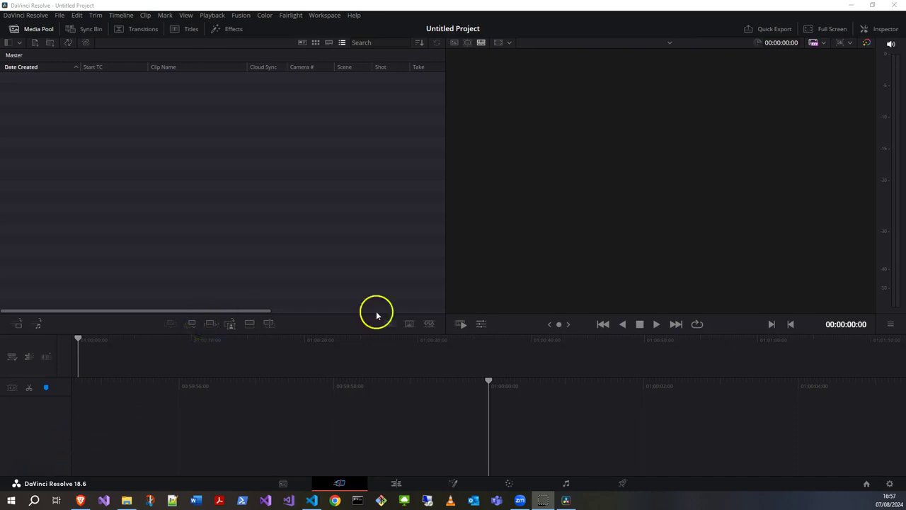
left_click(281, 484)
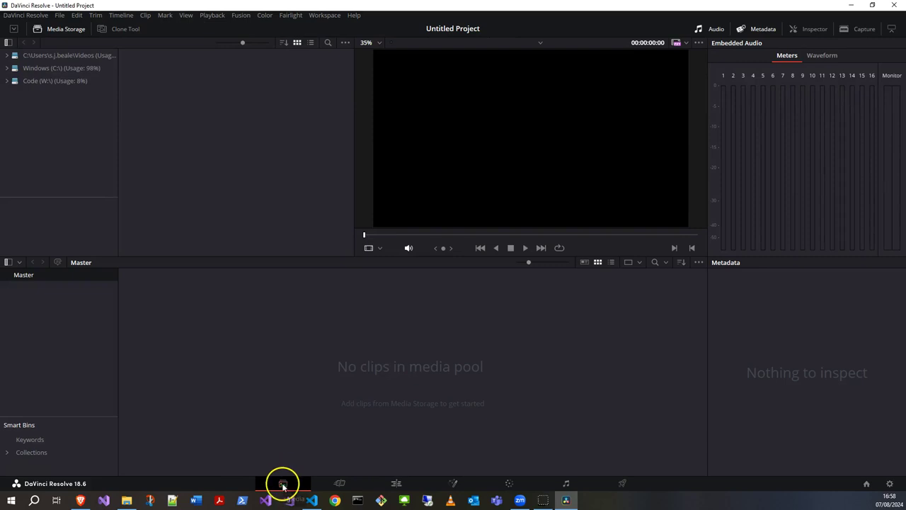
left_click(341, 484)
left_click(398, 484)
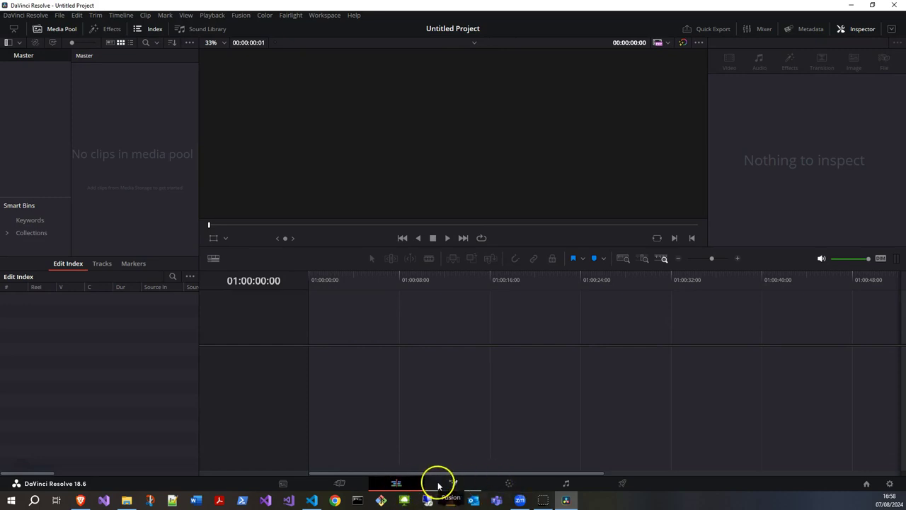
left_click(623, 482)
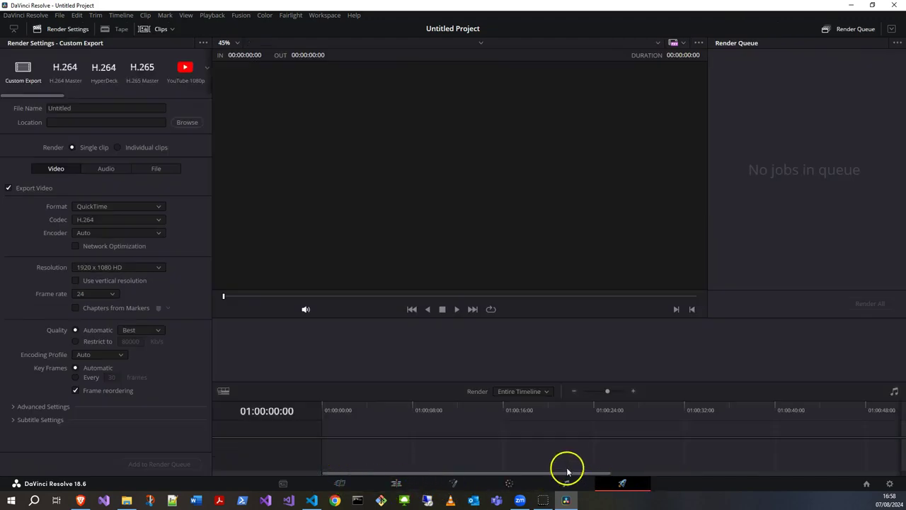
left_click(396, 484)
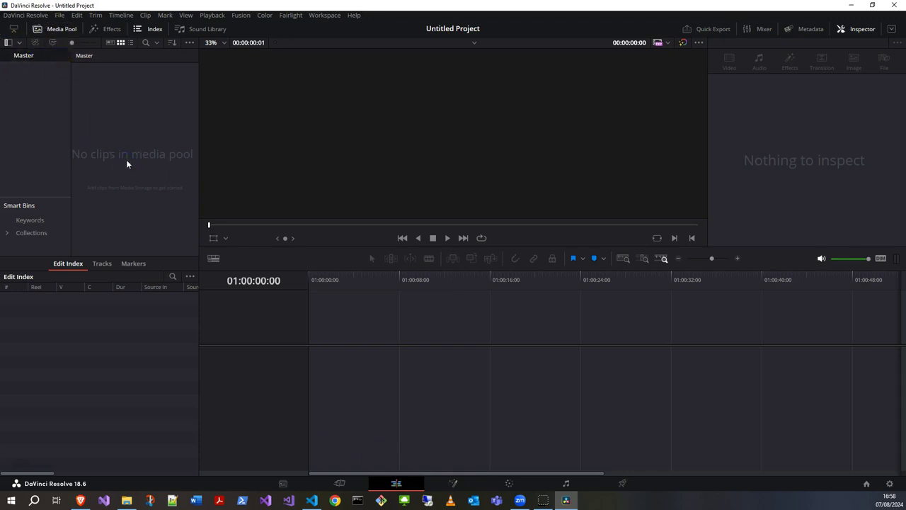
left_click(127, 500)
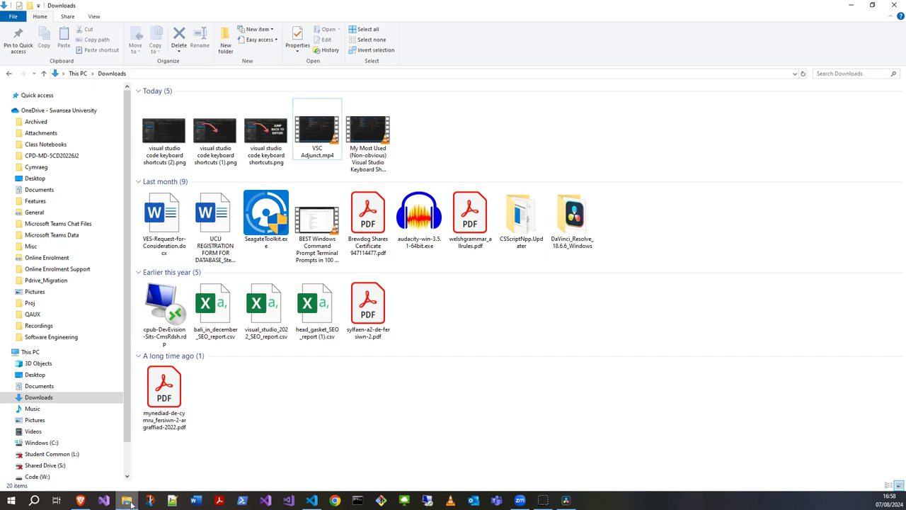
left_click(369, 138)
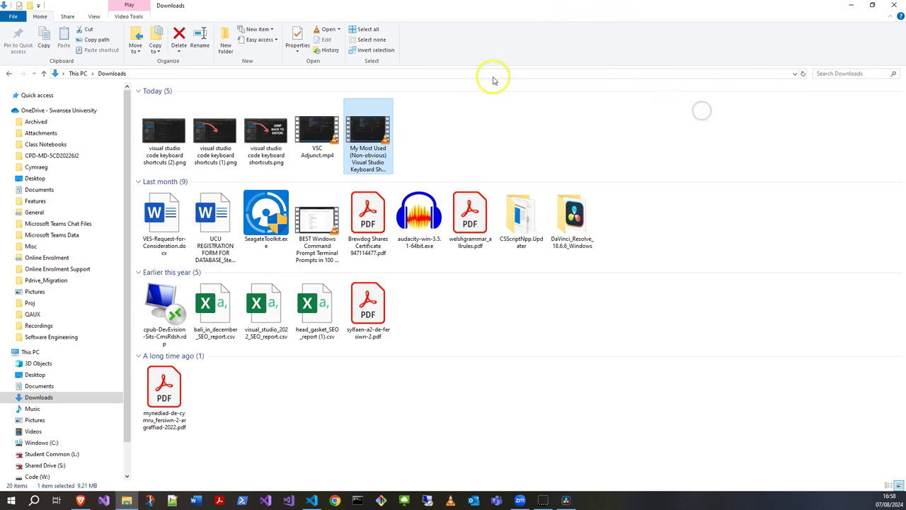
key("super+Right")
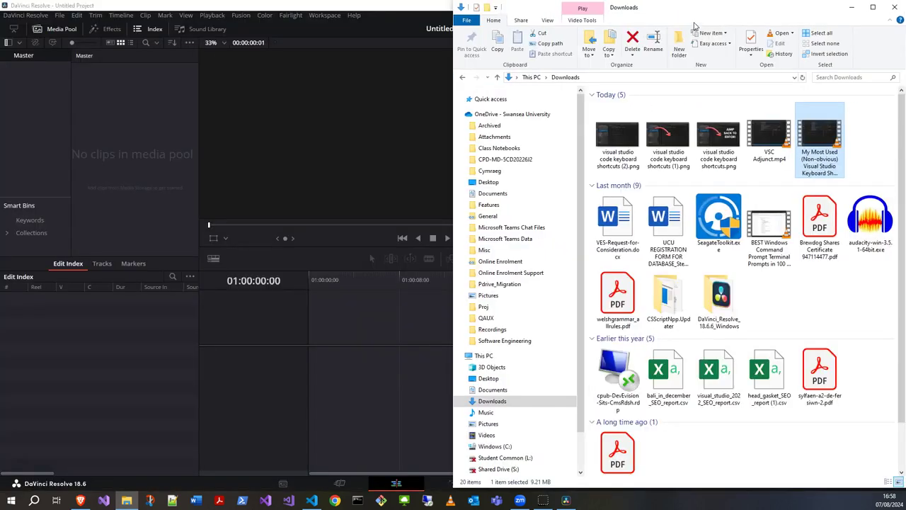
left_click(126, 95)
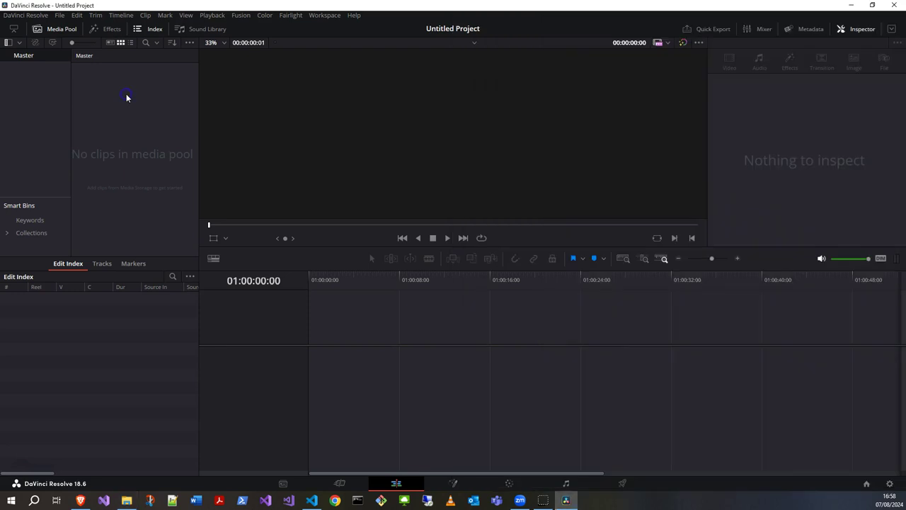
Step: Import the Visual Studio Keyboard Shortcuts video and VSC Adjunct.mp4 from Downloads, changing the project frame rate to match the clips
left_click(58, 14)
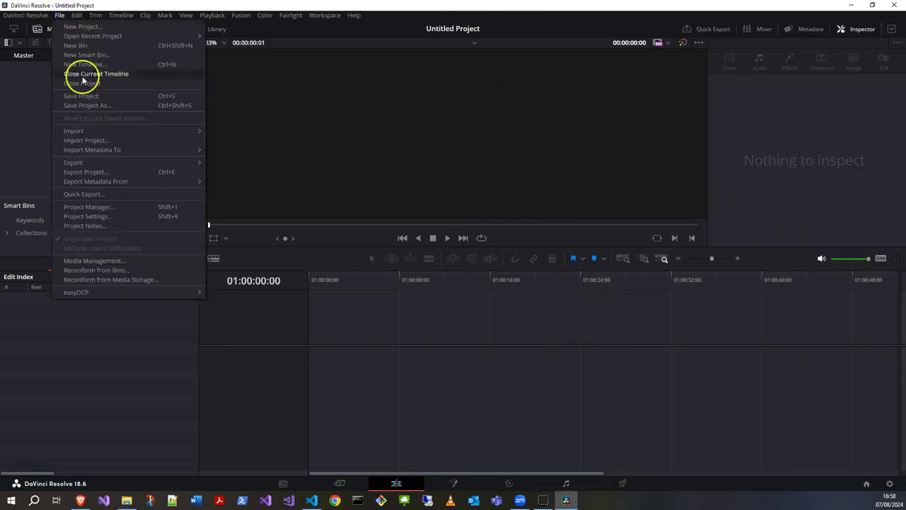
mouse_move(154, 132)
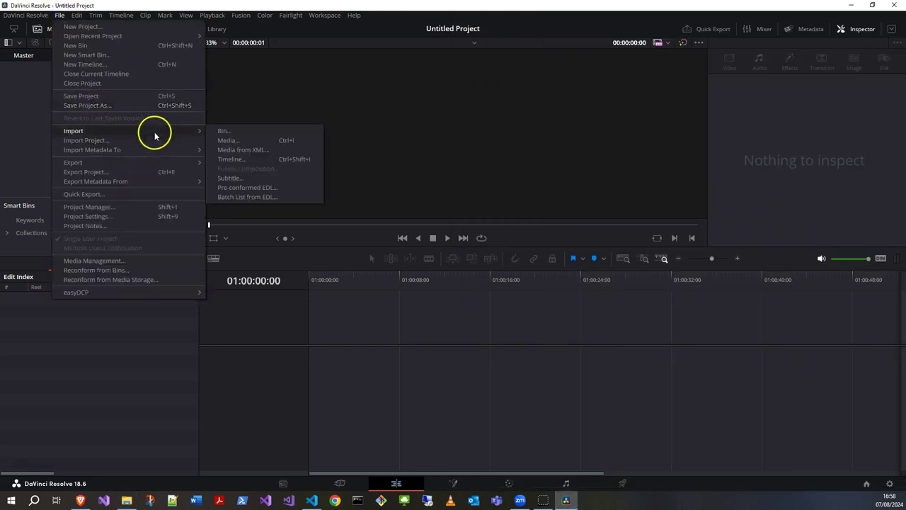
left_click(229, 140)
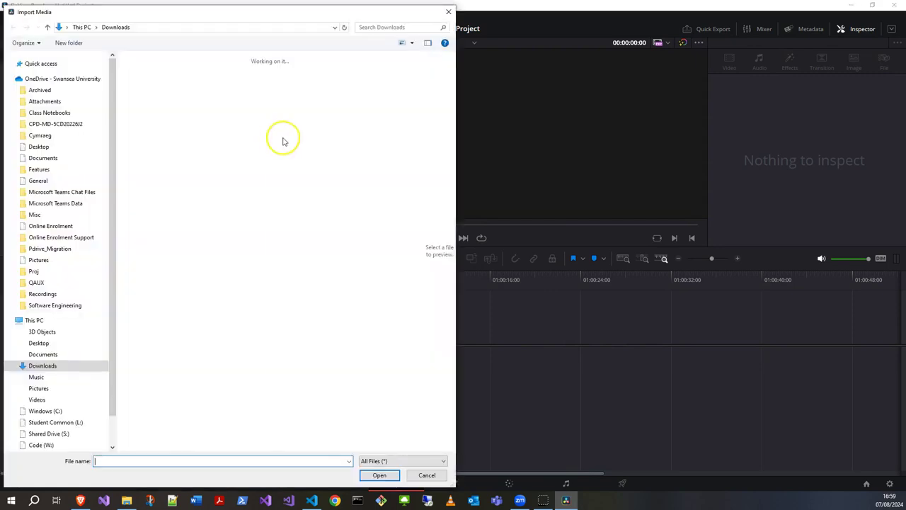
left_click(151, 205)
left_click(257, 225, "ctrl")
left_click(268, 215)
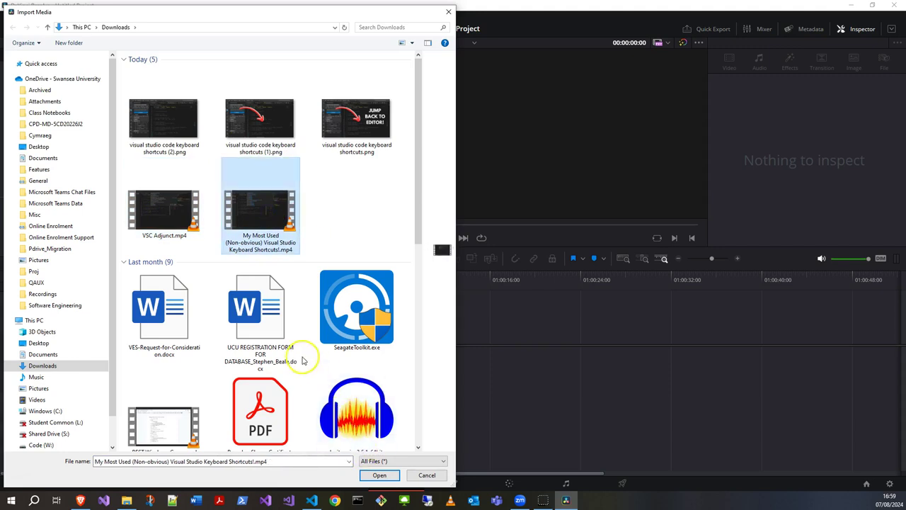
key("shift+Left")
left_click(365, 479)
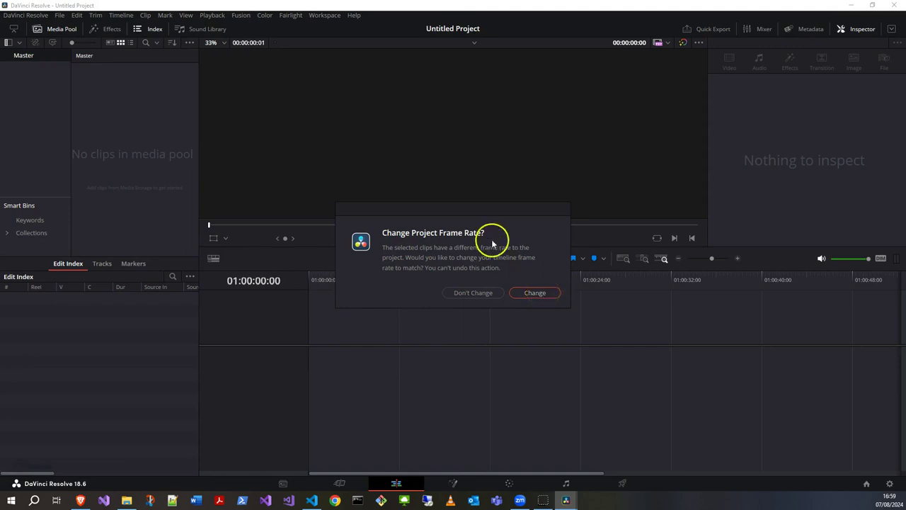
left_click(534, 292)
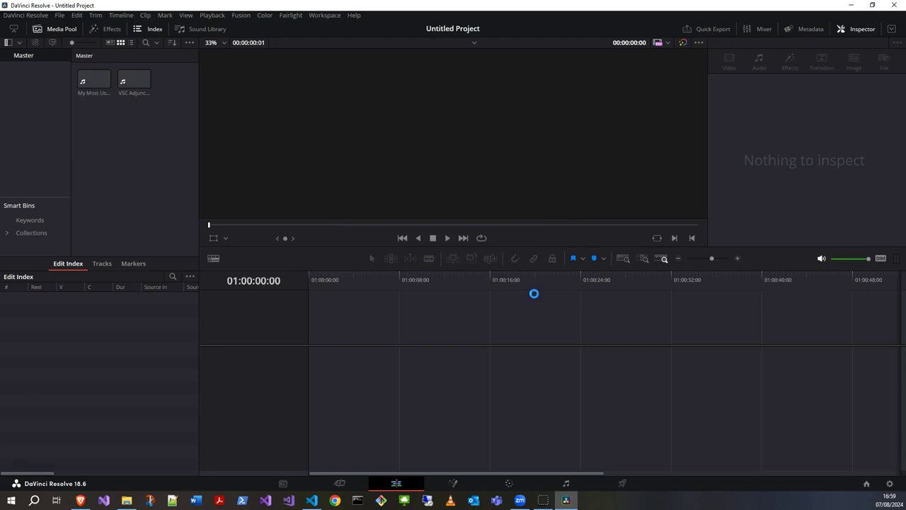
Step: Save the current project under the name VSC
left_click(106, 83)
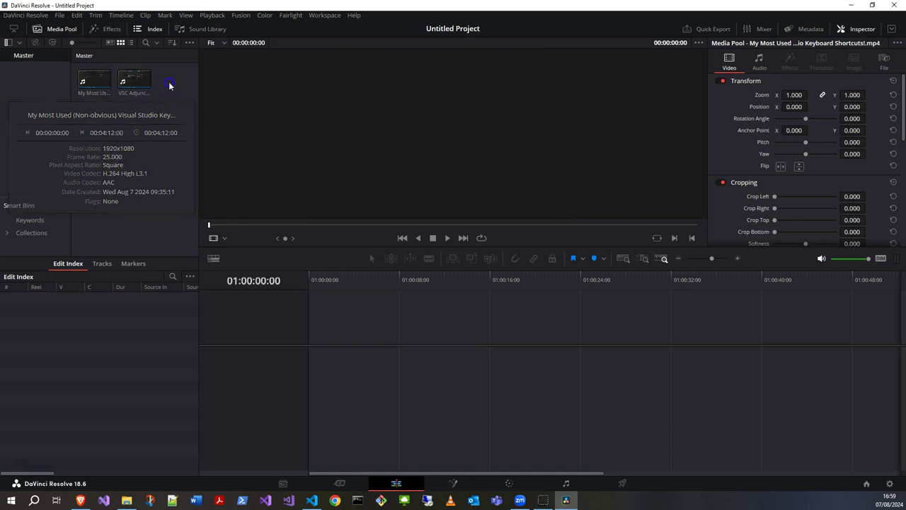
left_click(142, 125)
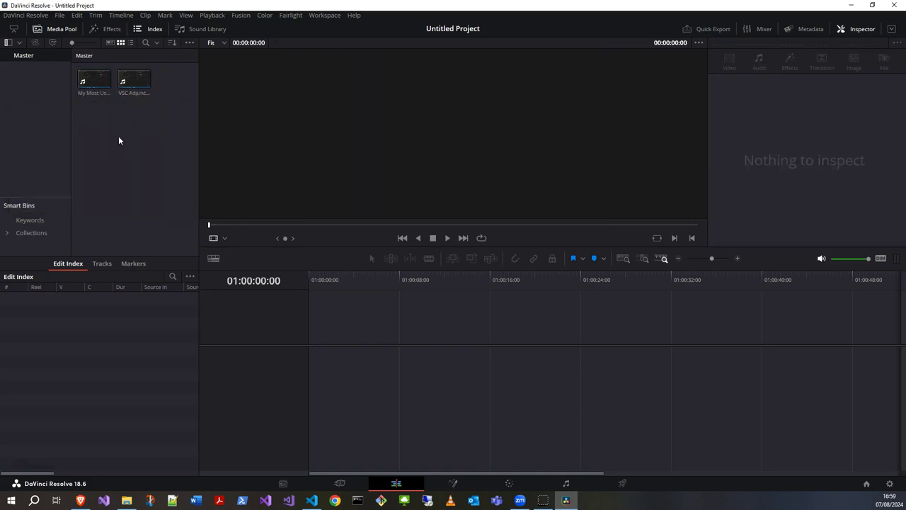
left_click(59, 14)
left_click(85, 105)
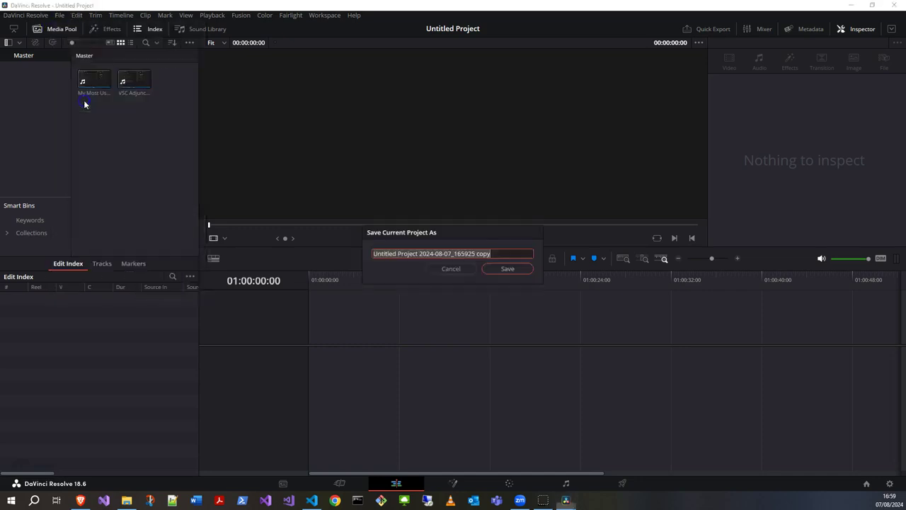
type("VSC")
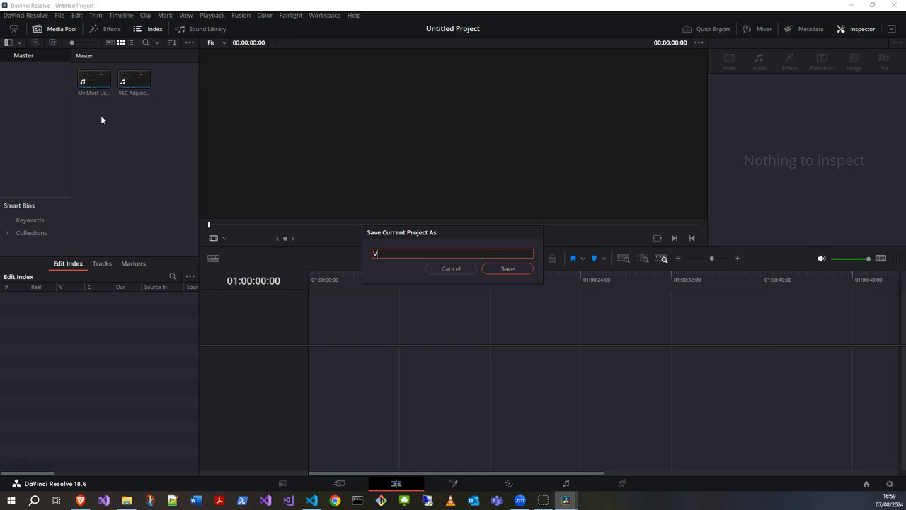
left_click(507, 271)
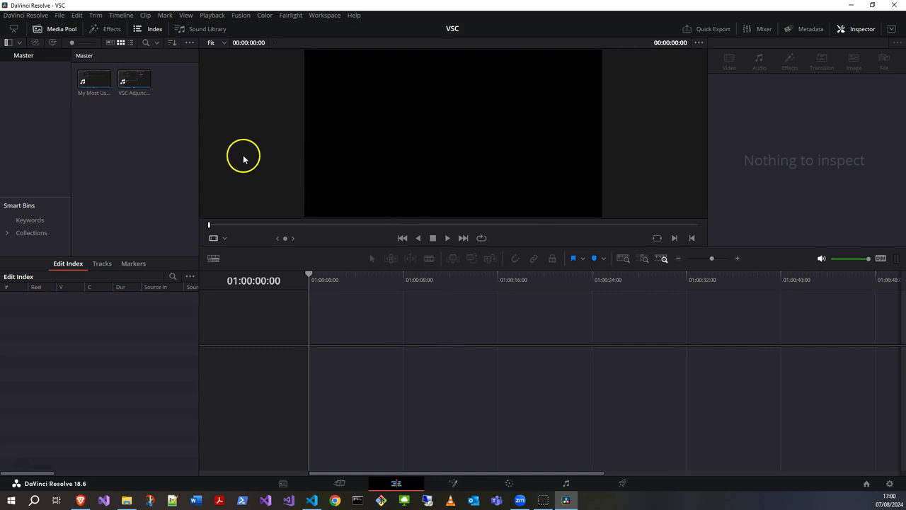
left_click(93, 74)
left_click(121, 102)
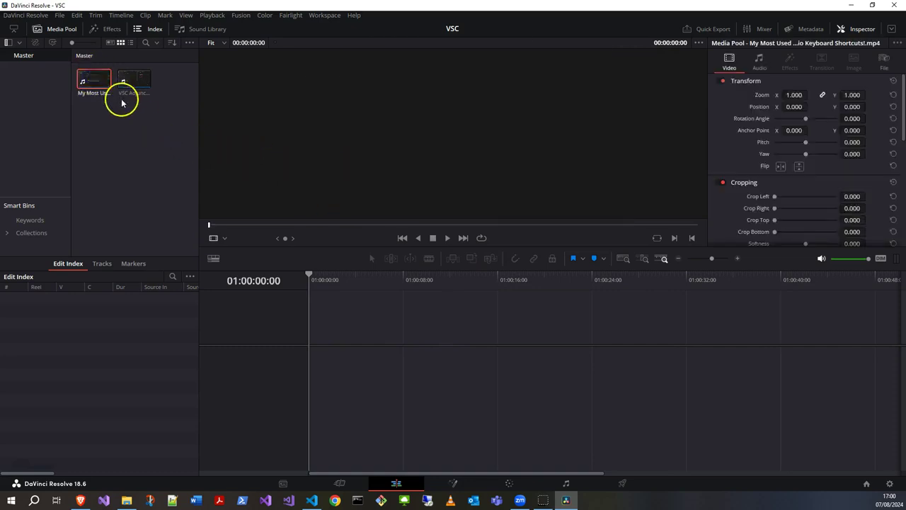
key("ctrl+a")
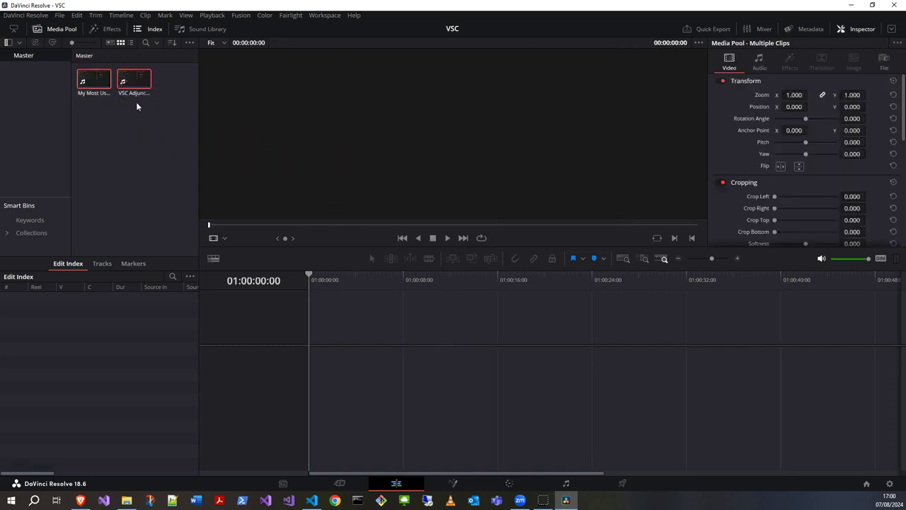
left_click(126, 153)
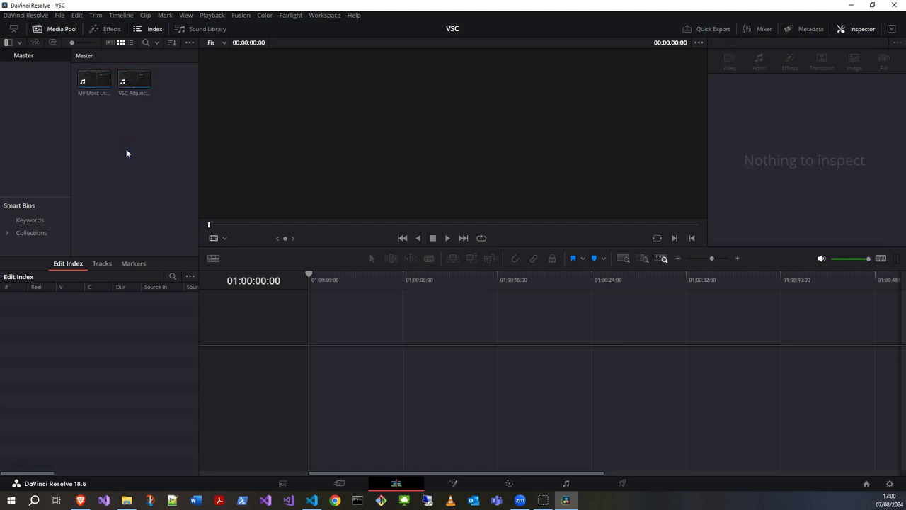
key("ctrl+a")
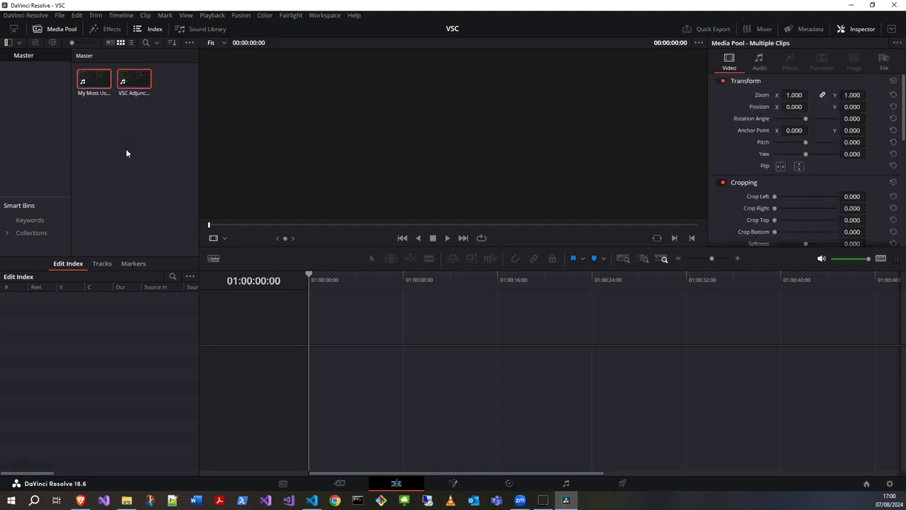
right_click(88, 75)
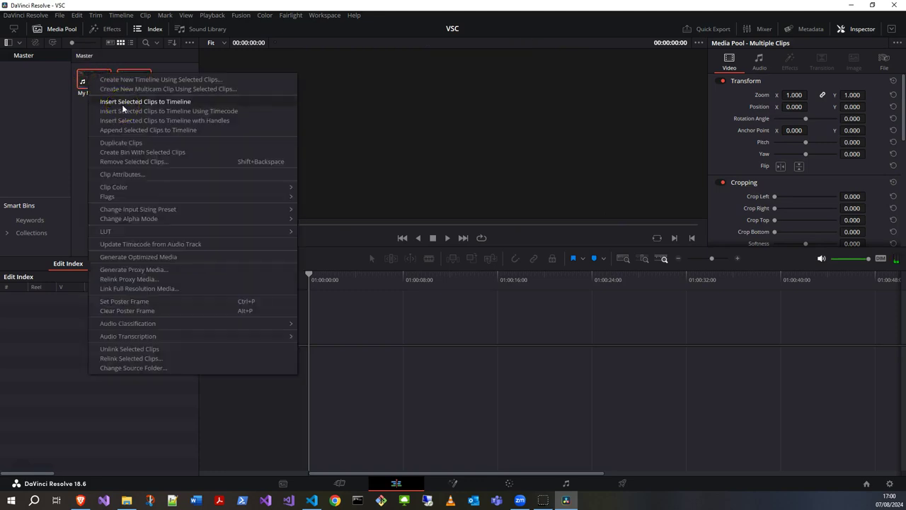
left_click(364, 305)
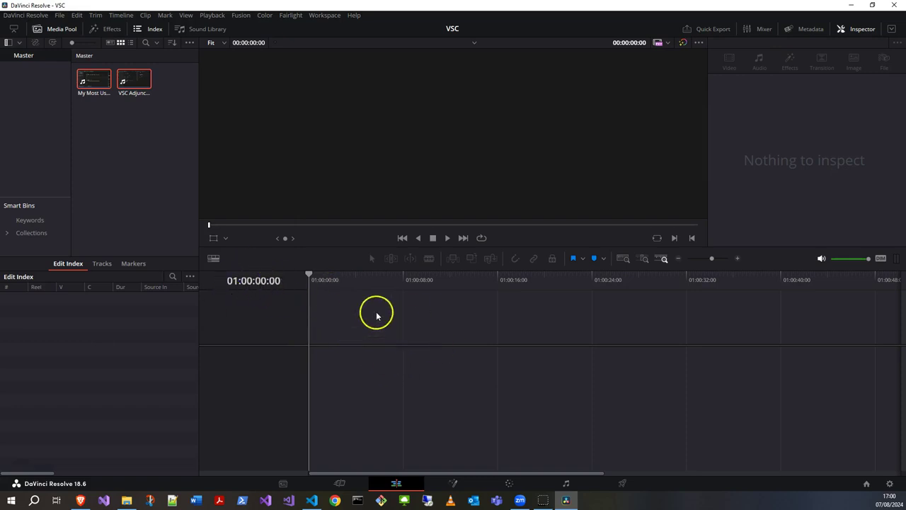
left_click(98, 163)
Step: Try placing the Visual Studio Keyboard Shortcuts clip slightly after the start of the timeline, and undo the placement
left_click(96, 78)
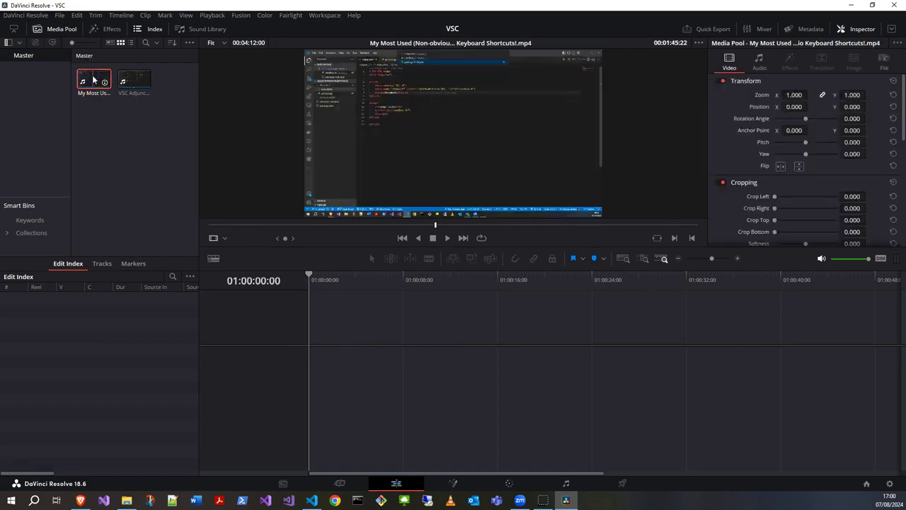
left_click_drag(92, 80, 326, 355)
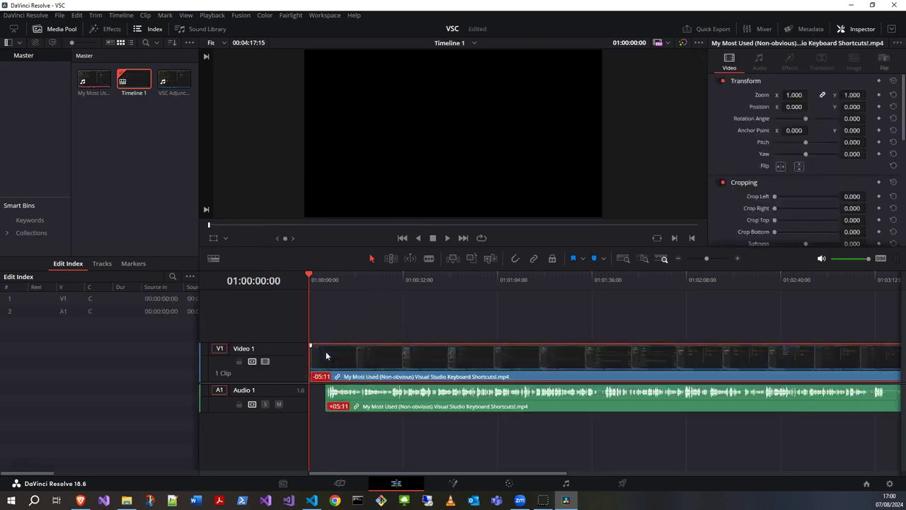
key("ctrl+z")
key("ctrl+z")
key("ctrl+z")
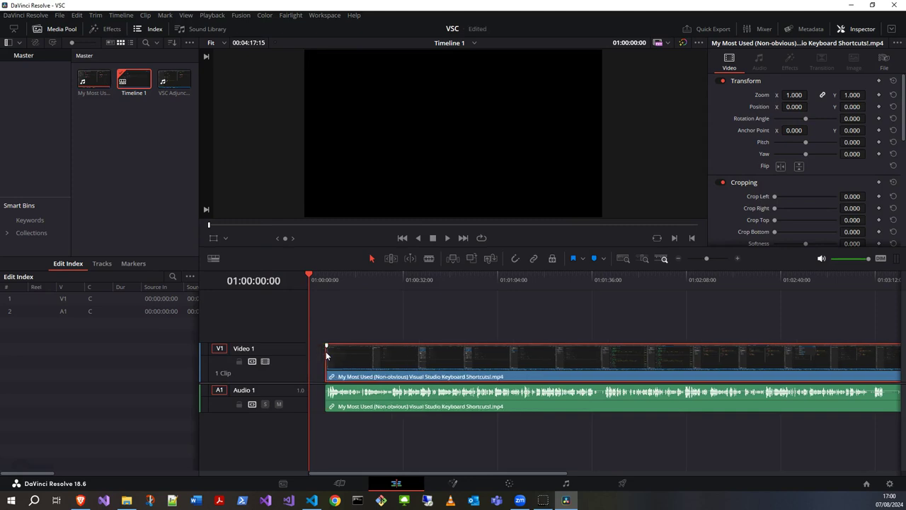
Step: Insert the Visual Studio Keyboard Shortcuts clip into a new timeline with one video track, one stereo audio track and the project settings
left_click(92, 78)
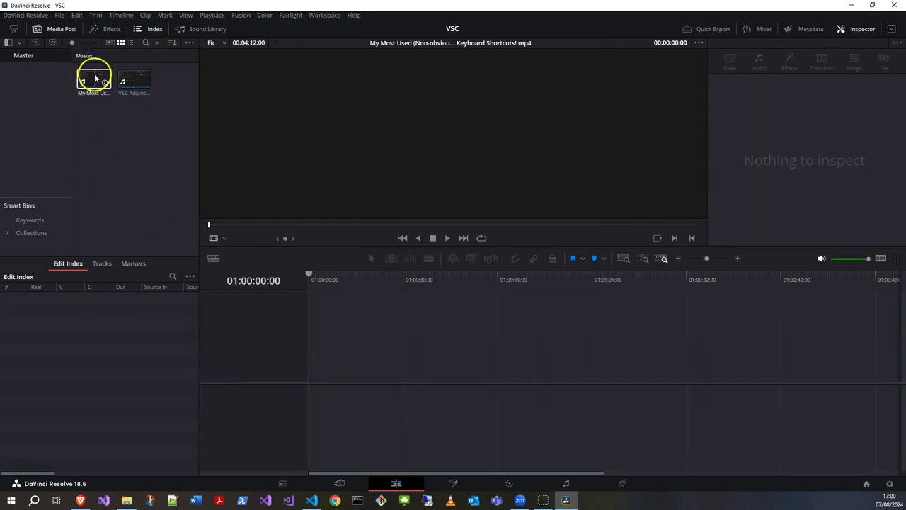
right_click(94, 78)
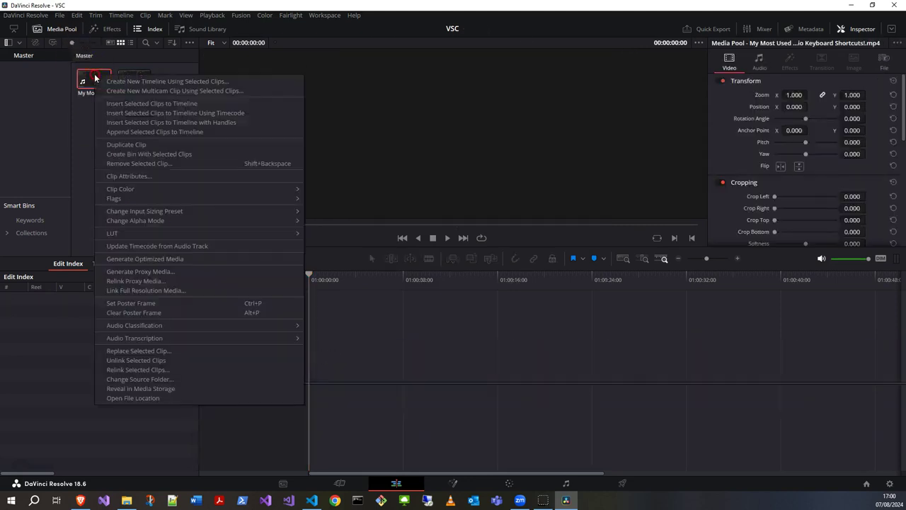
left_click(121, 104)
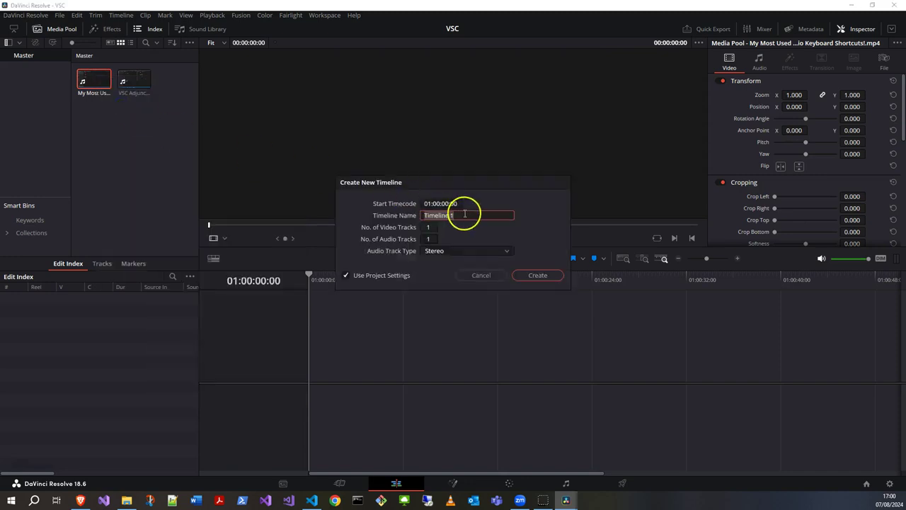
left_click(541, 276)
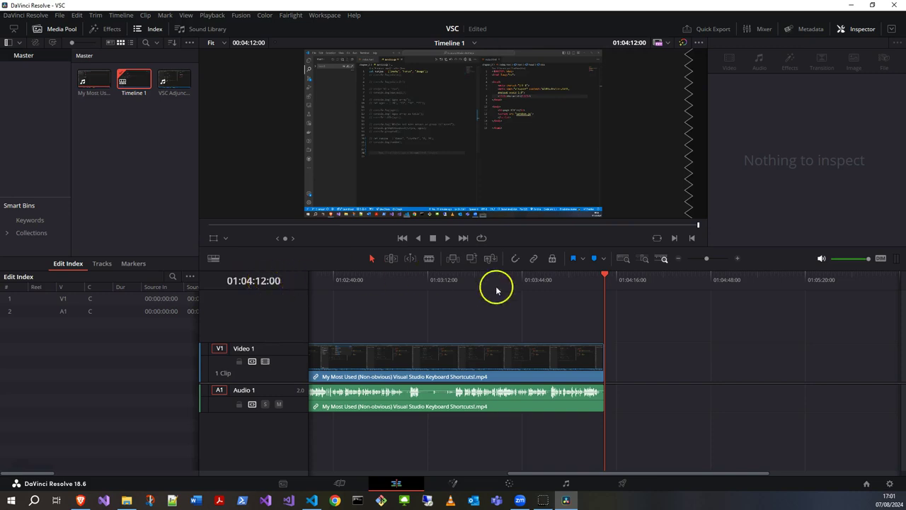
Step: Scrub back from the end of the clip to 01:04:06:14 and inspect the timeline at different magnifications
mouse_move(605, 276)
left_mouse_down()
mouse_move(590, 278)
mouse_move(603, 279)
left_mouse_up()
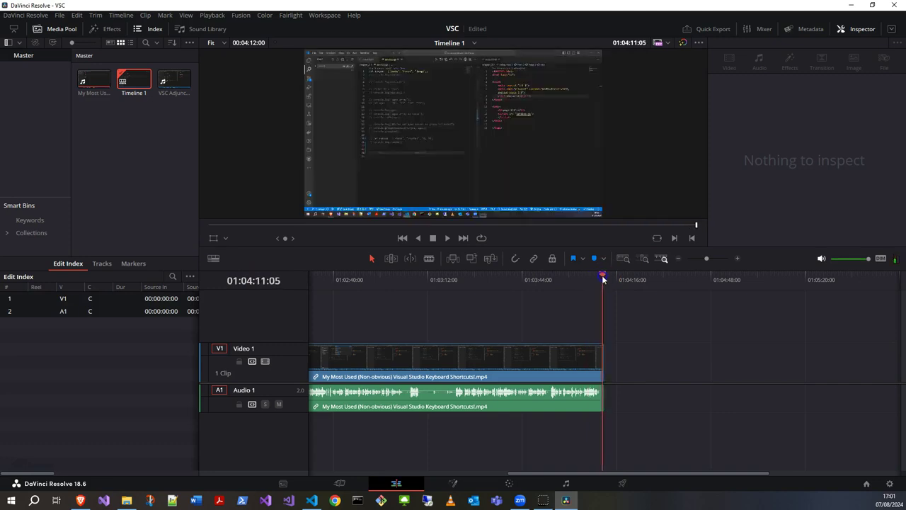
mouse_move(603, 278)
left_mouse_down()
mouse_move(531, 282)
mouse_move(588, 288)
left_mouse_up()
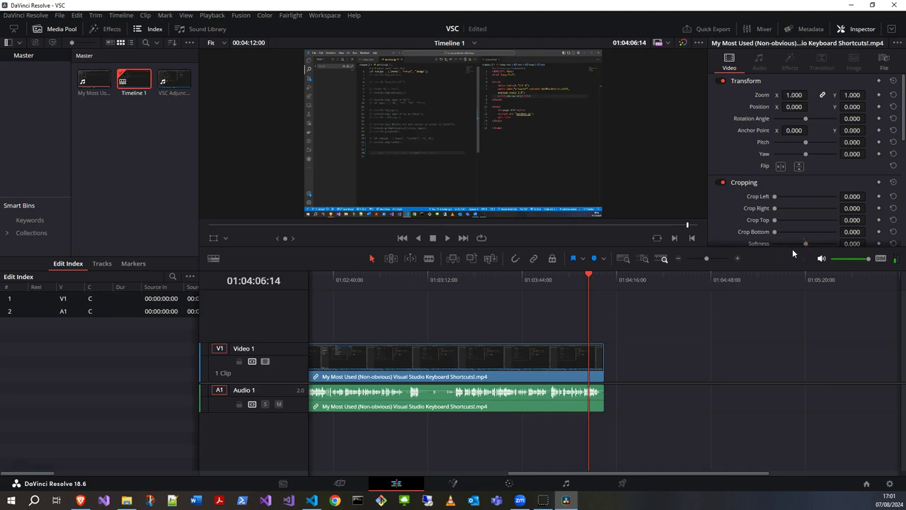
left_click(738, 259)
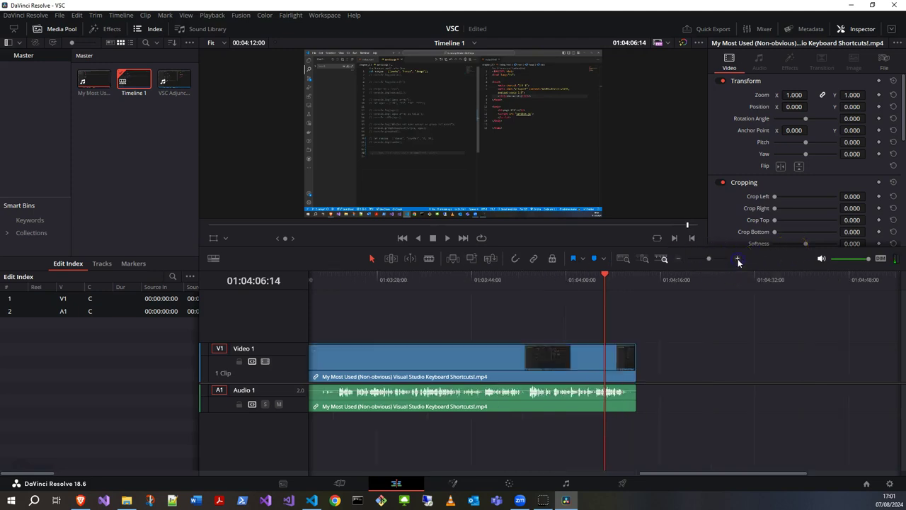
left_click(738, 259)
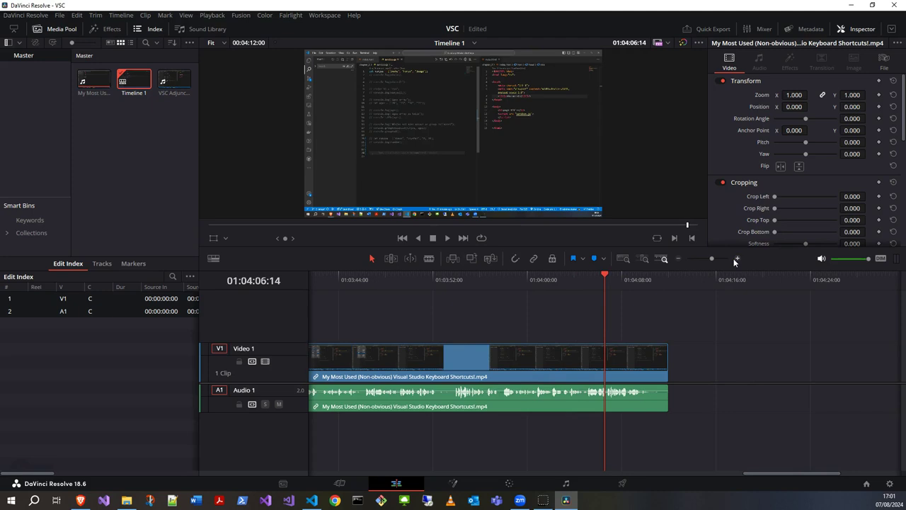
left_click(735, 259)
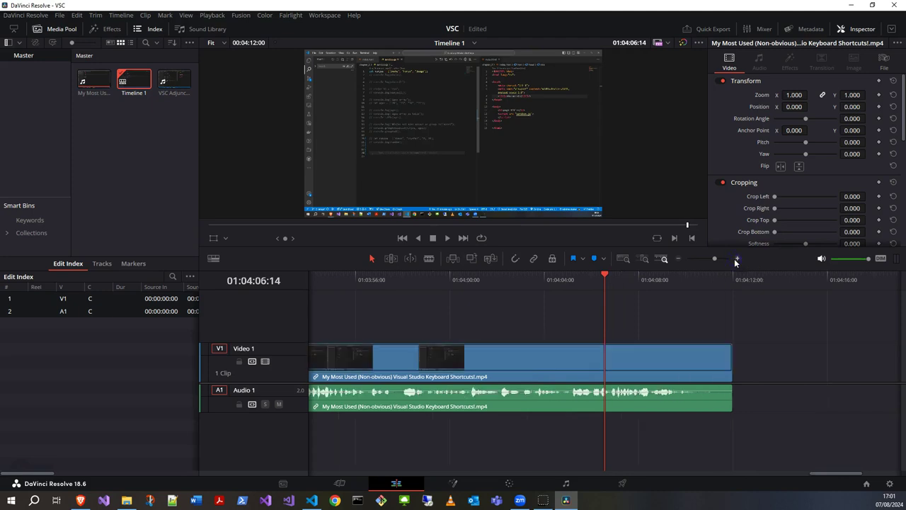
left_click(678, 259)
left_click(678, 260)
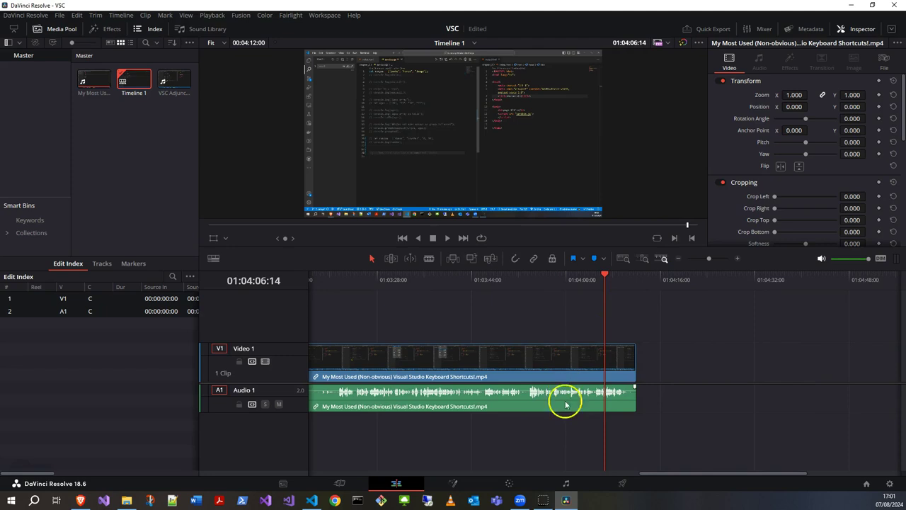
left_click_drag(648, 475, 336, 476)
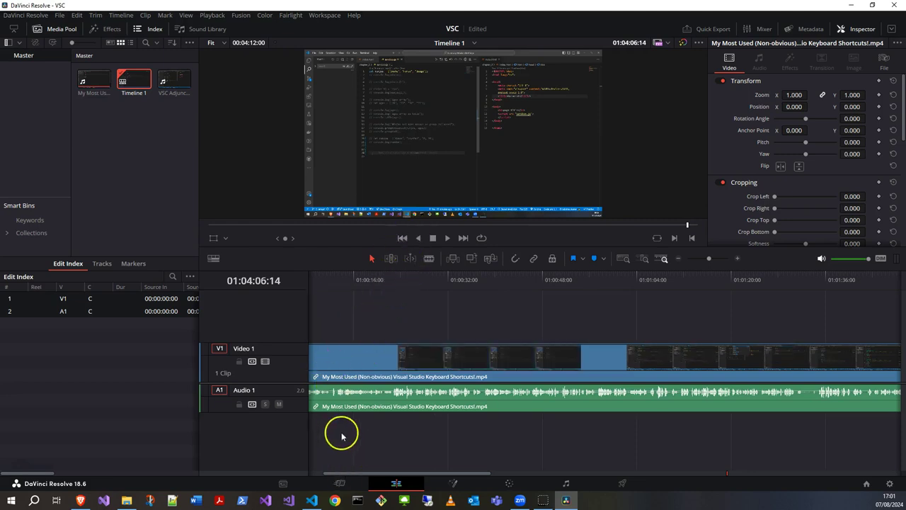
left_click_drag(314, 474, 301, 474)
Step: Jump between the start and end of the timeline, play the clip's opening, and step back frame by frame to the start
left_click(332, 278)
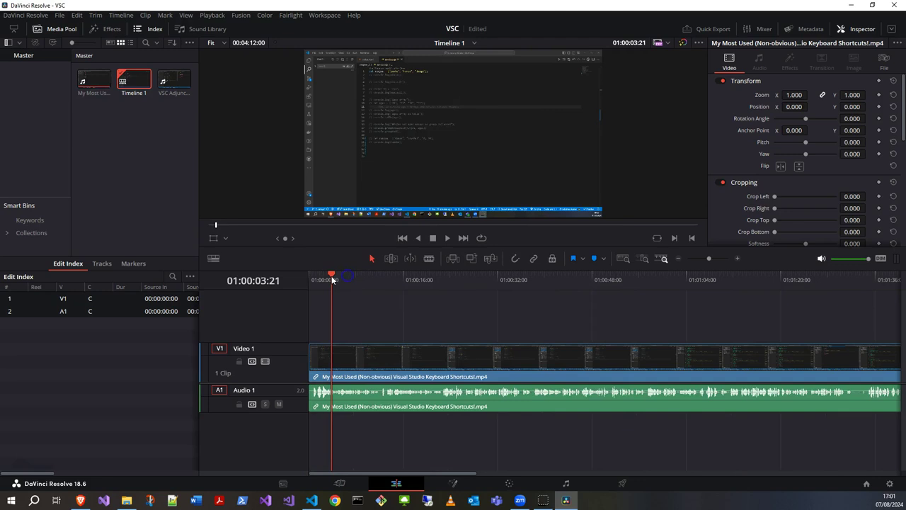
key("Home")
key("End")
key("Home")
key("space")
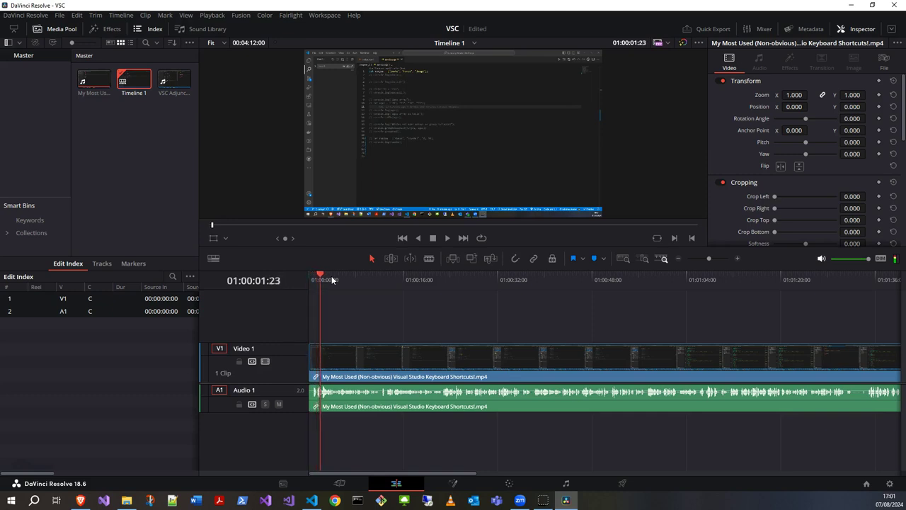
key("Left")
key("Left")
key("Left")
key("Left")
key("Left")
key("Left")
key("Left")
key("Left")
key("Left")
key("Left")
key("Left")
key("Left")
key("Left")
key("Left")
key("Left")
key("Left")
key("Left")
key("Left")
key("Left")
key("Left")
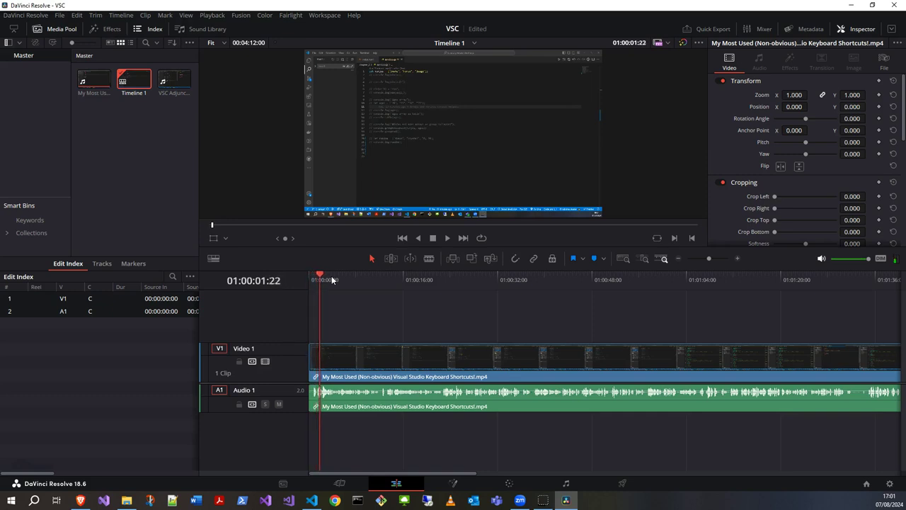
key("Left")
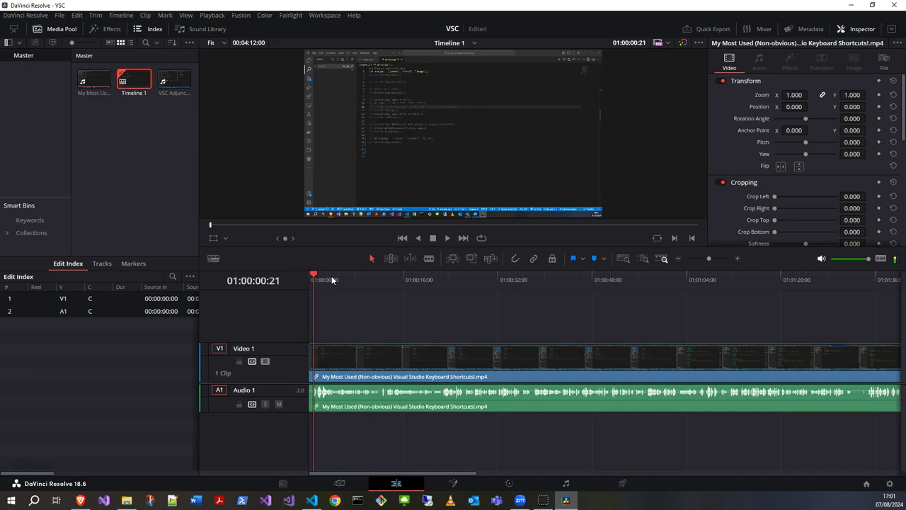
key("Left")
key("Left")
key("Left")
key("Home")
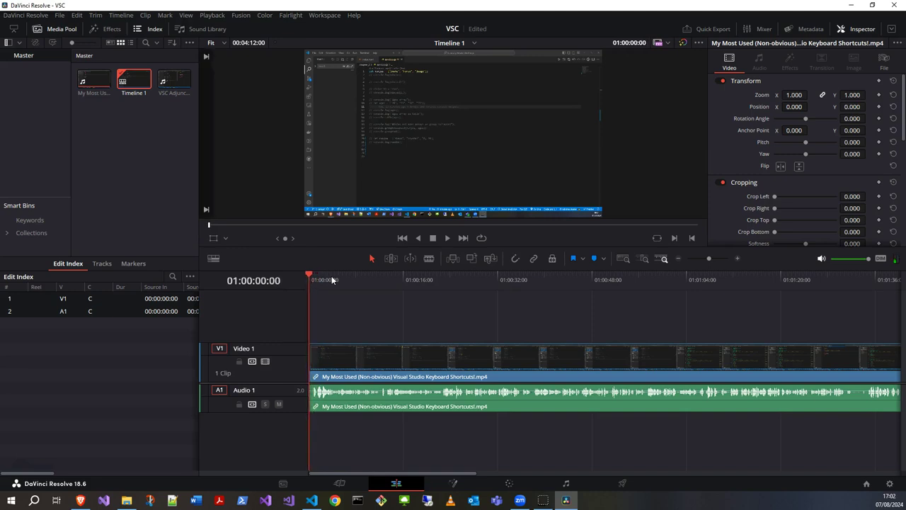
Step: Play to the end of the silent opening and split the linked video and audio at 01:00:00:19
left_click(313, 398)
left_click(337, 344)
key("ctrl+equal")
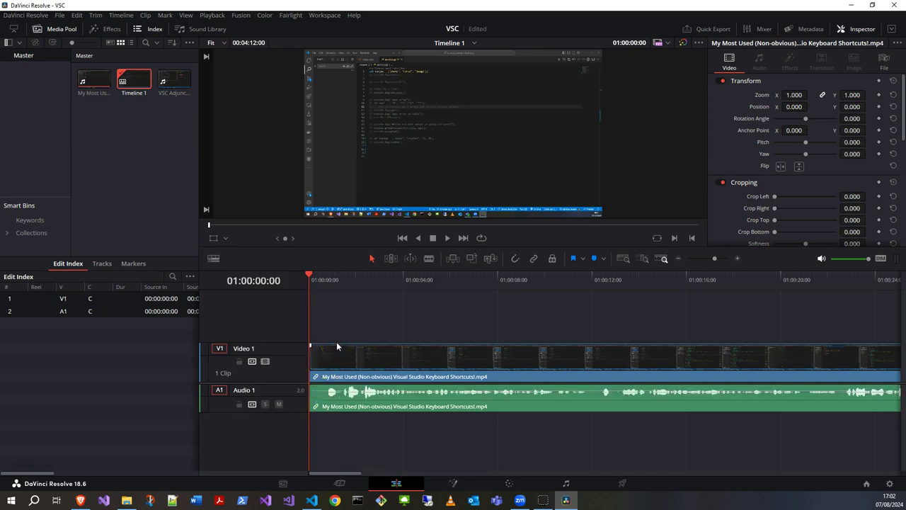
key("Right")
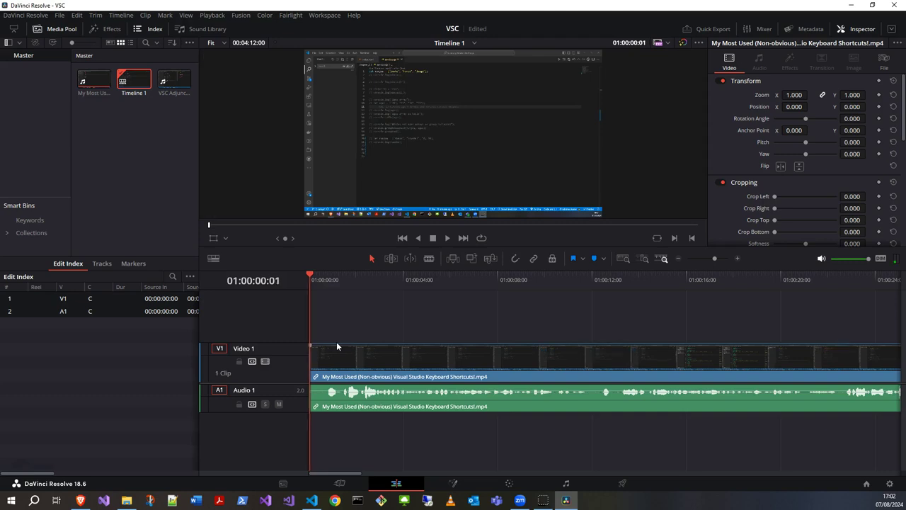
key("space")
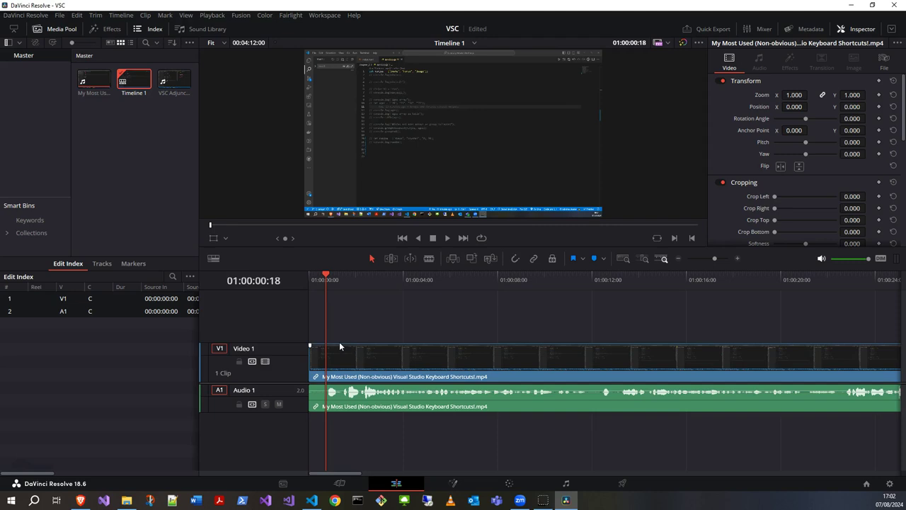
key("Right")
key("b")
left_click(427, 273)
key("ctrl+b")
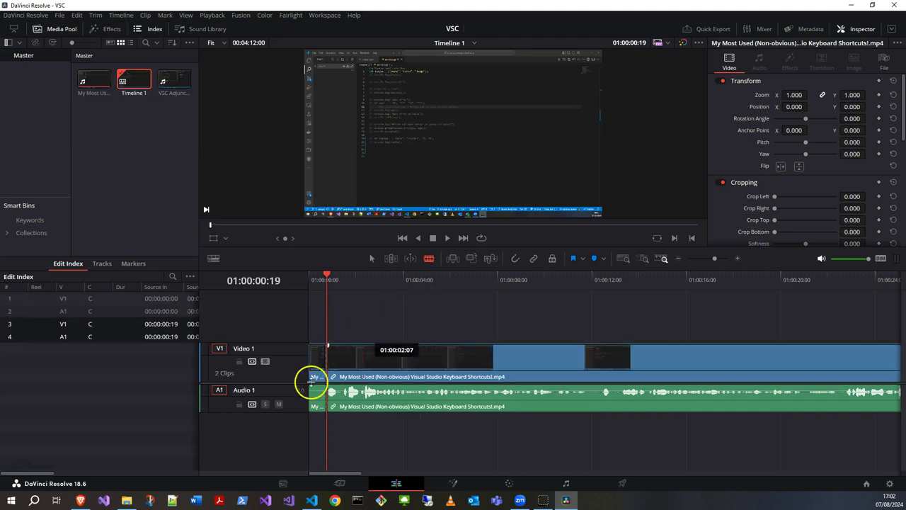
Step: Step backward and forward frame by frame through the opening segment to examine its frames and audio waveform closely
key("Left")
key("Left")
key("Left")
key("Left")
key("Left")
key("Left")
key("Left")
key("Left")
key("Left")
key("Left")
key("Left")
key("Left")
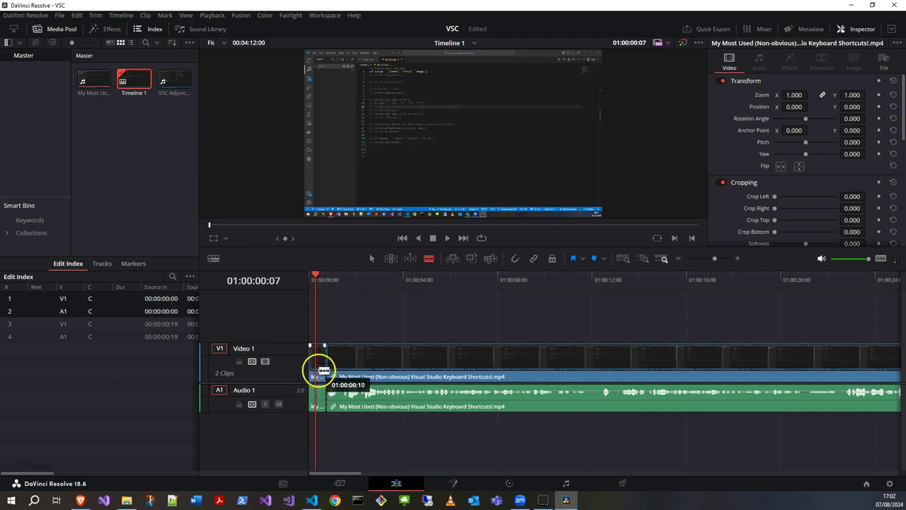
scroll(390, 424, "up", 5)
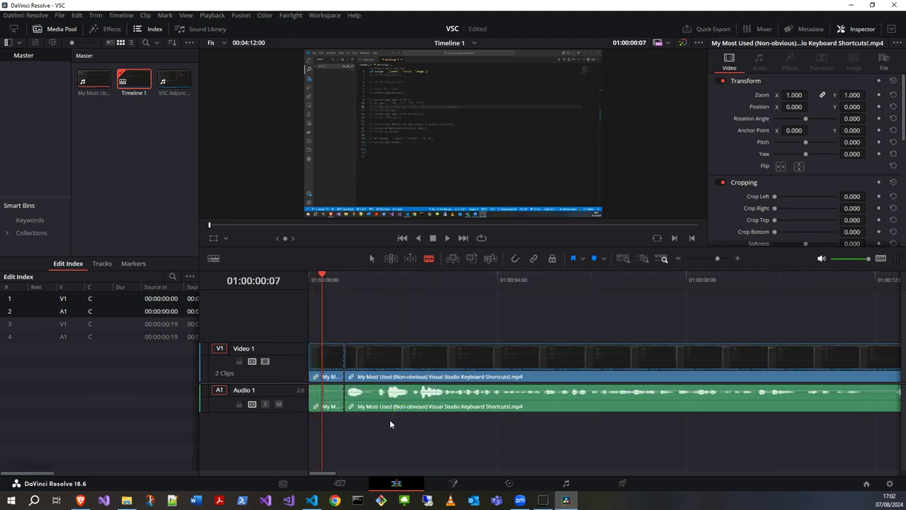
key("Right")
key("Right")
key("Right")
key("Right")
key("Right")
key("Right")
key("Right")
key("Right")
key("Right")
key("Right")
key("Left")
key("Left")
key("Left")
key("Left")
key("Left")
key("Left")
key("Left")
key("Left")
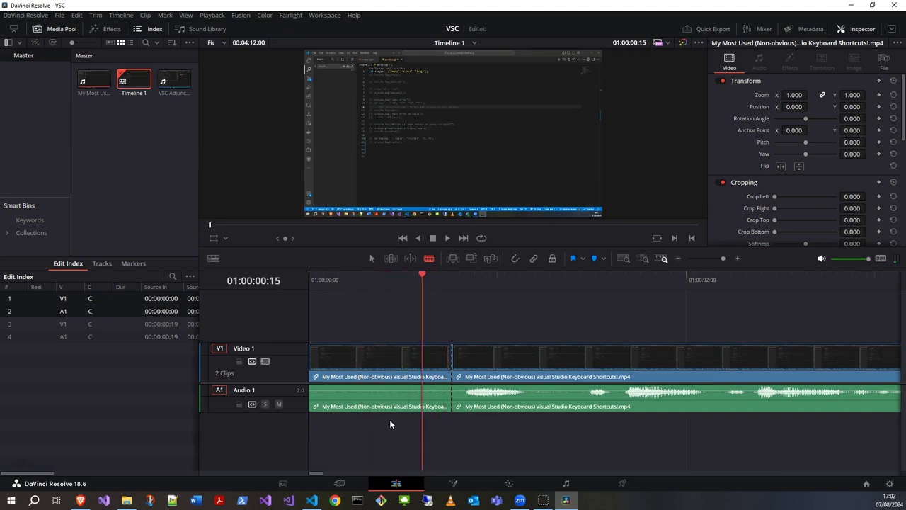
key("Right")
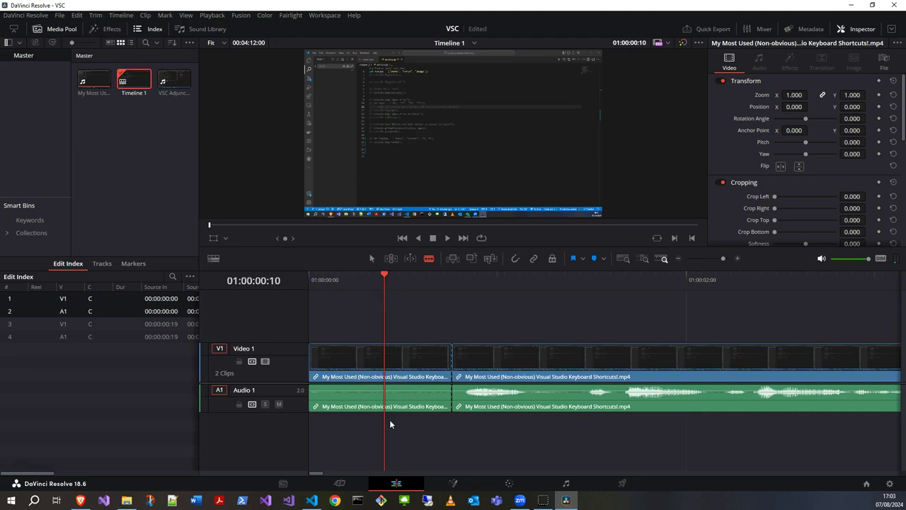
Step: Jump from the timeline start to the first cut and step across it frame by frame to check its position
key("Home")
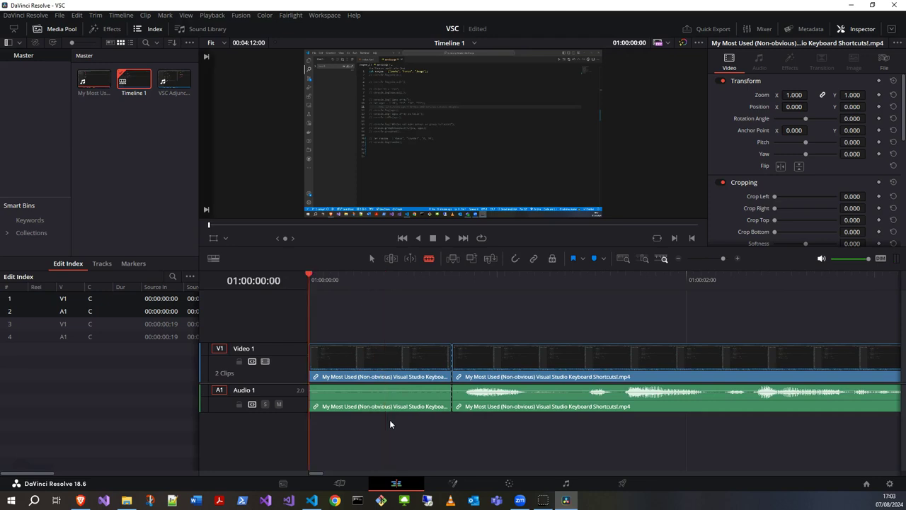
key("Down")
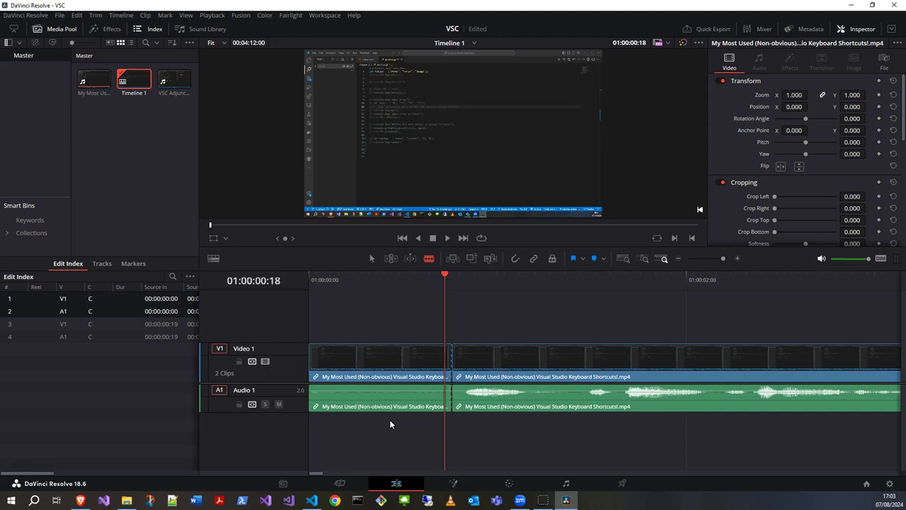
key("Right")
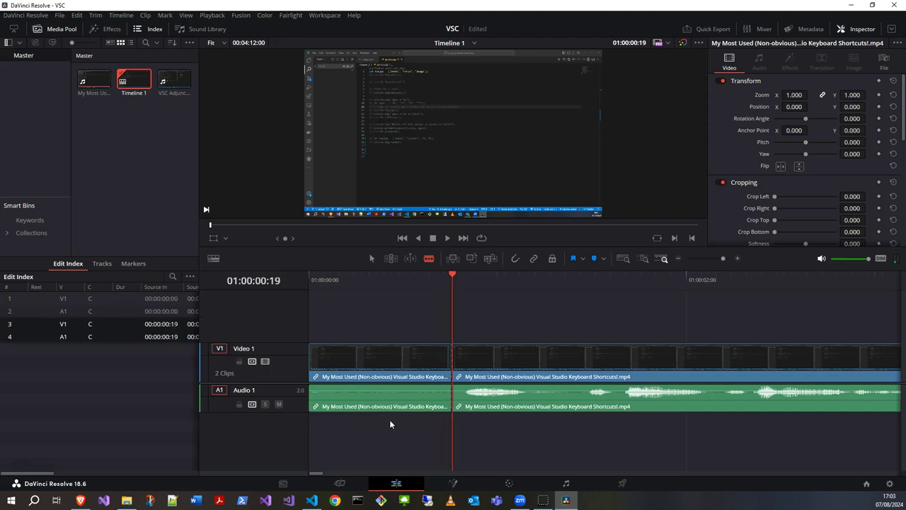
key("Left")
key("Right")
key("Left")
key("Right")
key("Right")
key("Right")
key("Left")
key("Left")
key("Left")
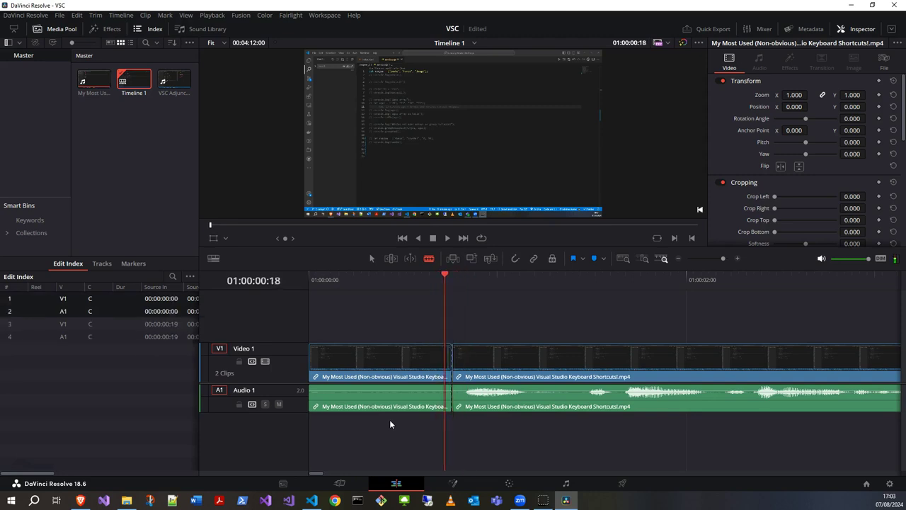
key("Home")
key("Down")
key("Left")
key("Left")
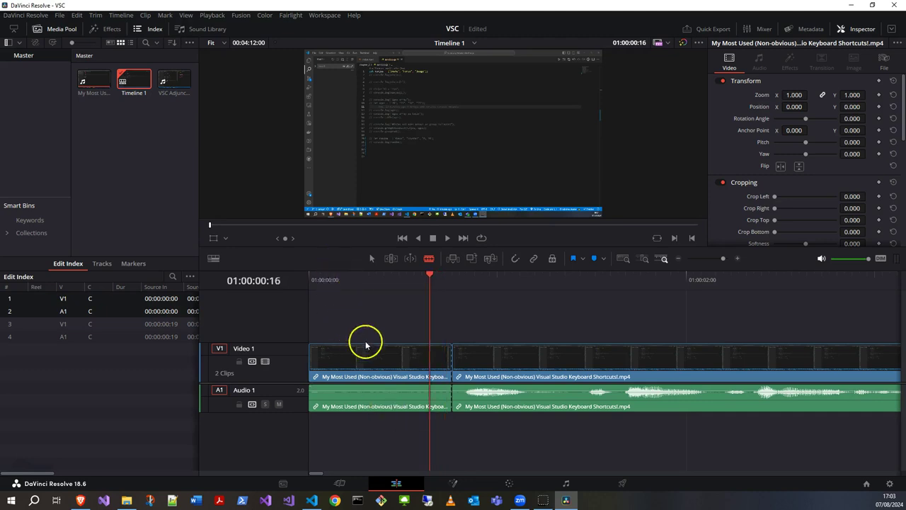
Step: Try deleting the silent opening segment while leaving a gap, and undo the deletion
left_click_drag(379, 303, 408, 435)
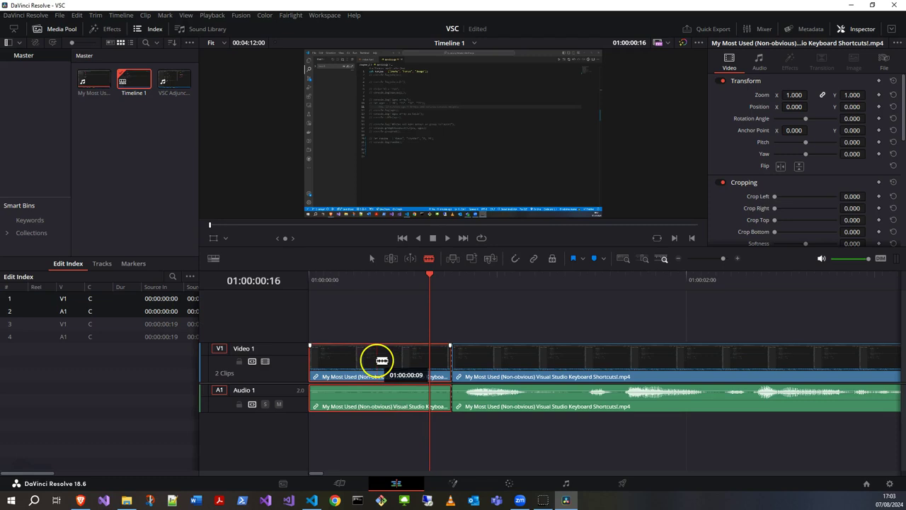
left_click(397, 309)
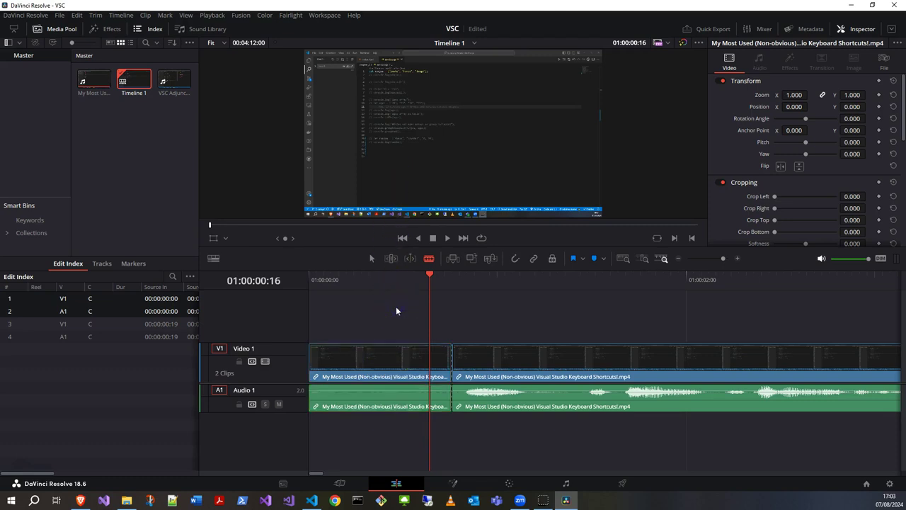
key("shift+v")
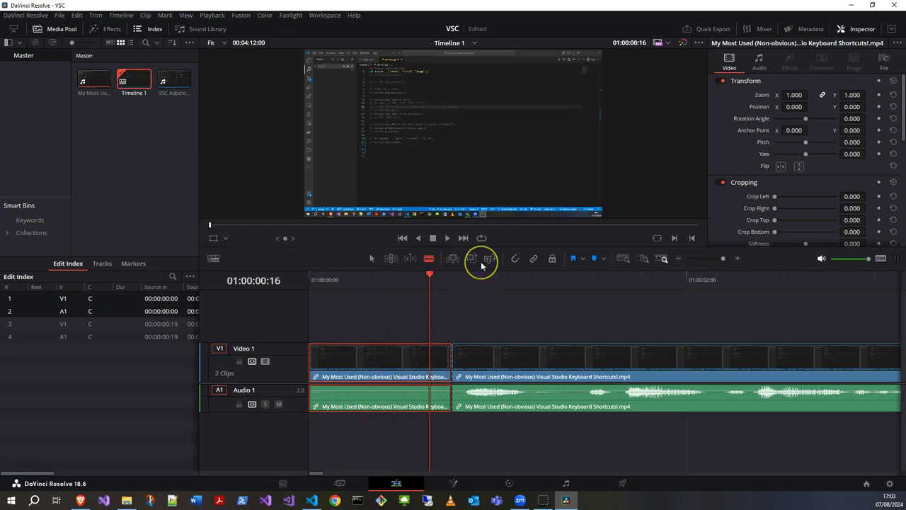
key("BackSpace")
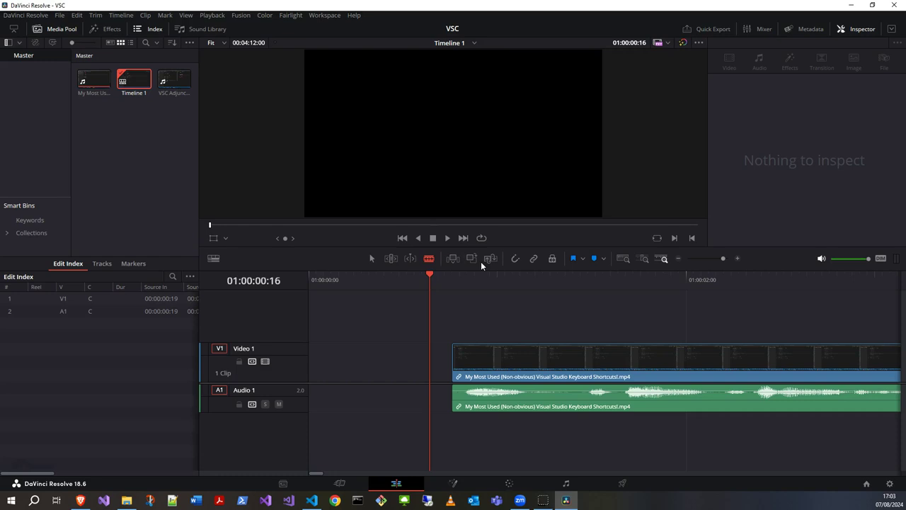
key("ctrl+z")
Step: Ripple delete the silent opening segment and check the first frames of the remaining clip
key("shift+v")
key("Delete")
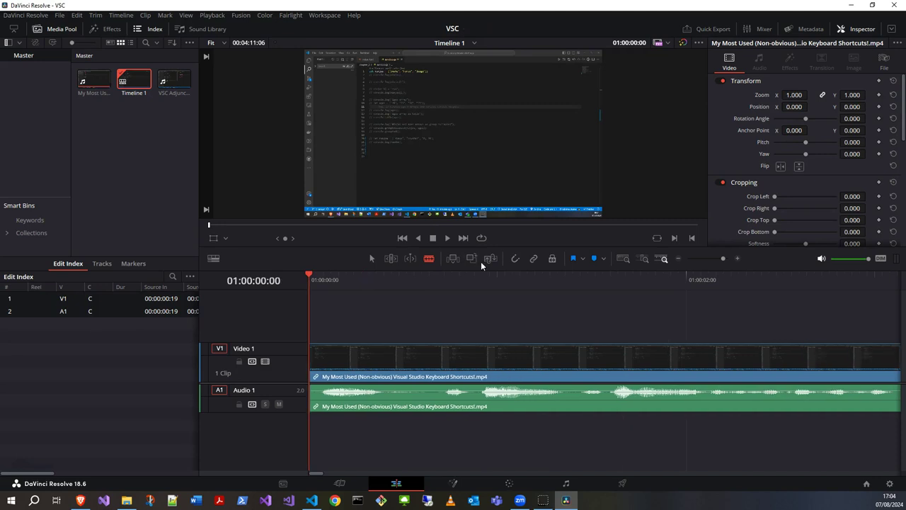
key("Right")
key("Right")
key("Left")
Step: Use the Blade tool to split first the video and then the audio at 01:00:00:16
left_click(431, 259)
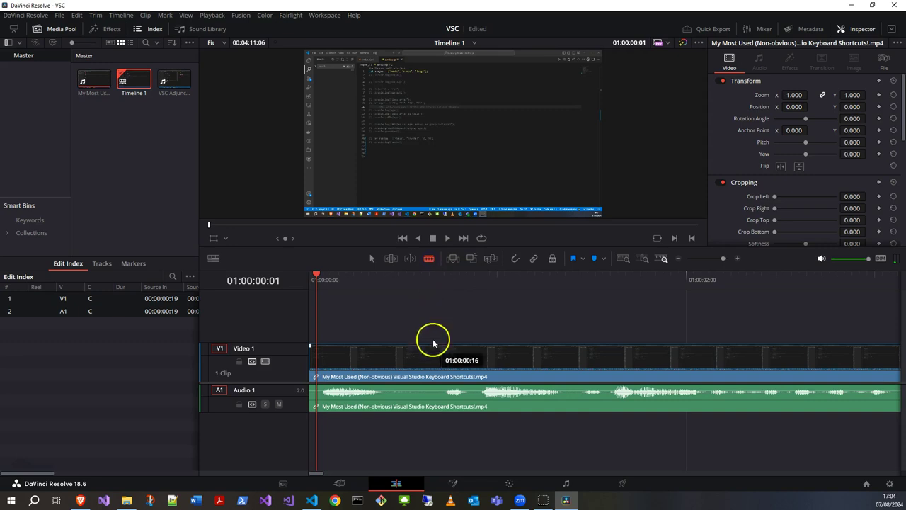
left_click(430, 365)
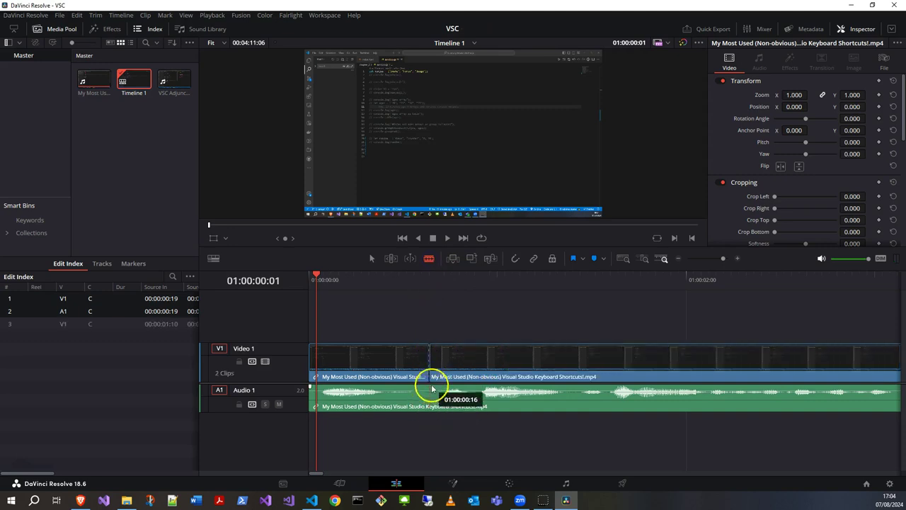
left_click(432, 393)
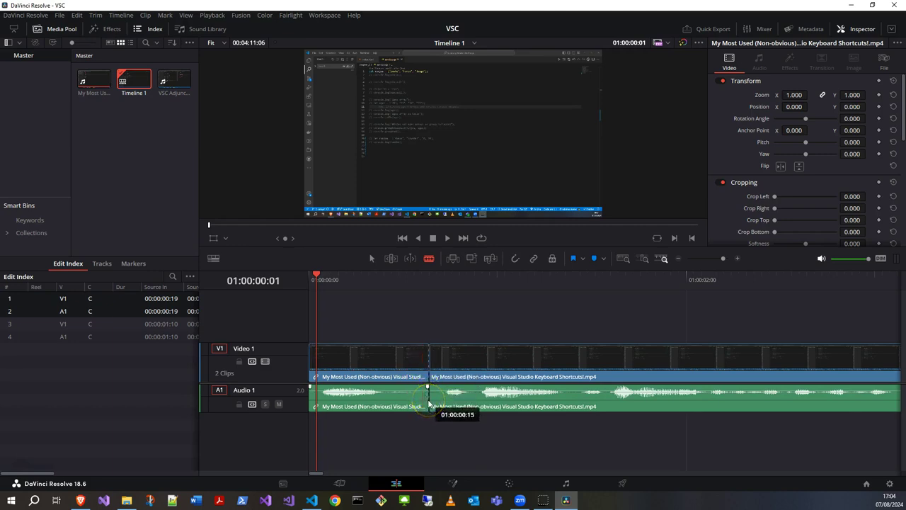
Step: Select the video and audio of the new opening segment and position the playhead at 01:00:00:11
left_click_drag(411, 323, 364, 431)
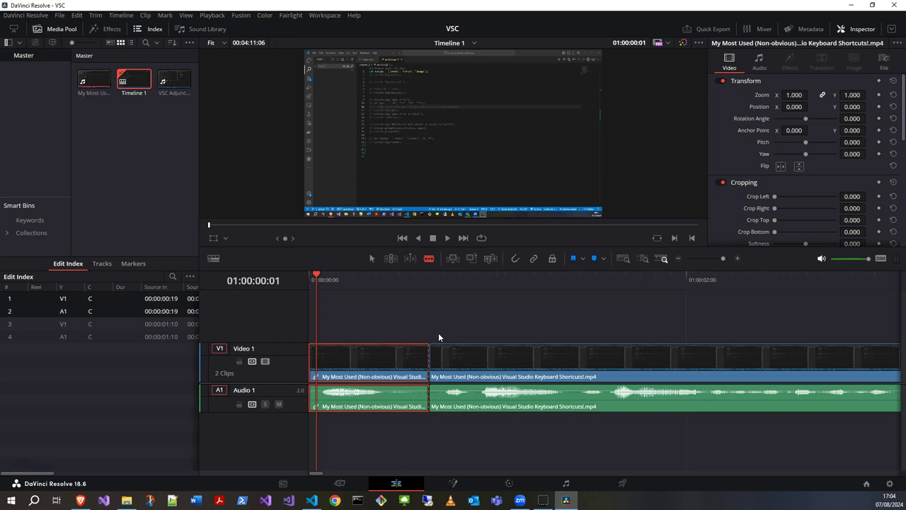
left_click(393, 276)
key("Right")
key("Left")
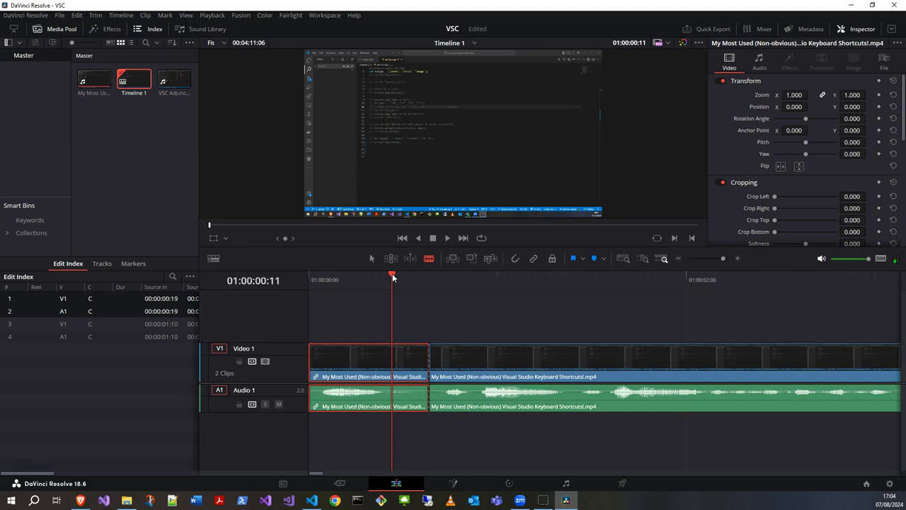
Step: Split the opening segment's video and audio at 01:00:00:11, deselect the clips and return the playhead to the new cut
key("ctrl+b")
left_click(400, 290)
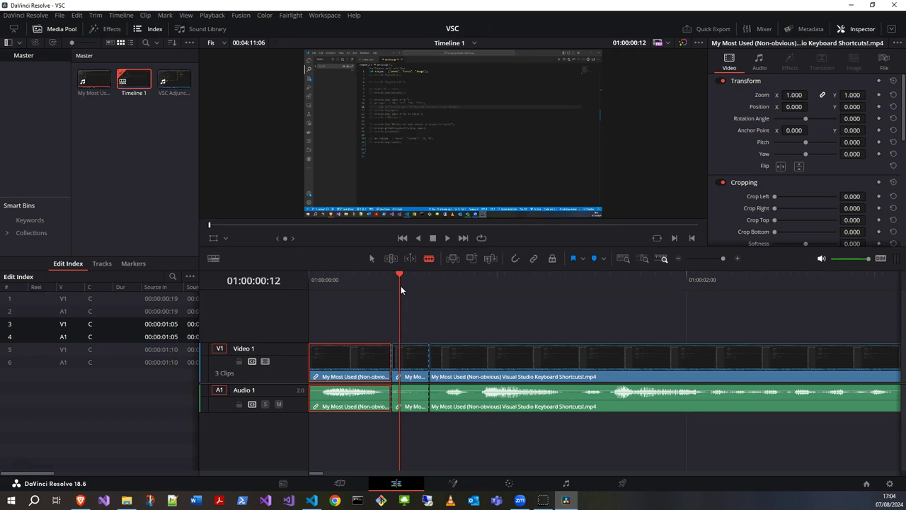
left_click(407, 299)
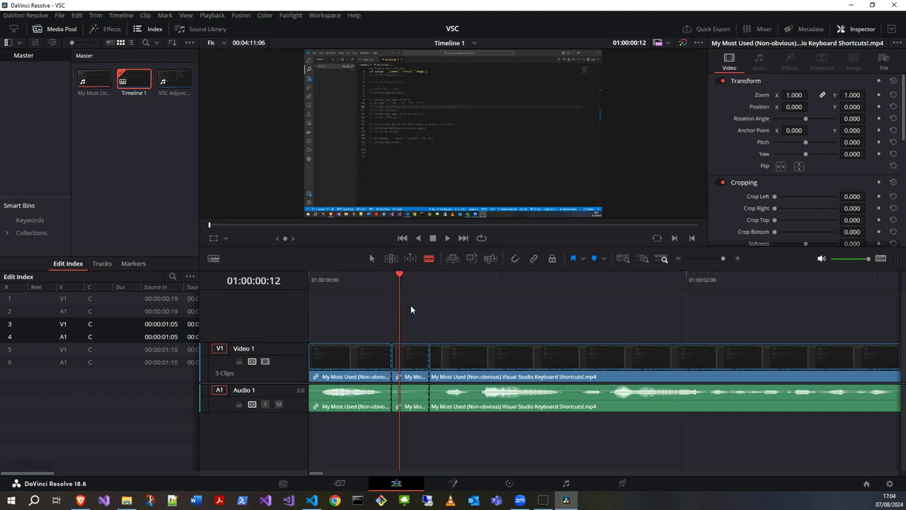
key("Left")
key("Left")
key("Right")
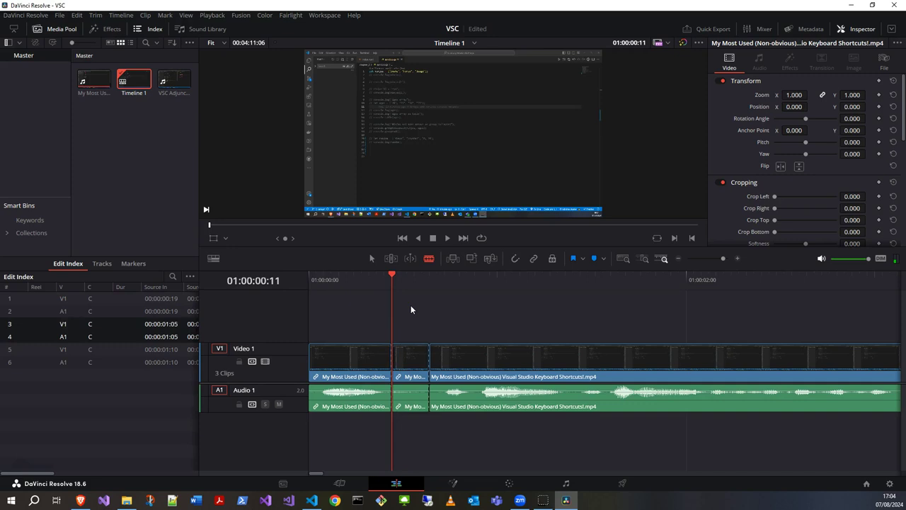
Step: Play across the new cuts and return the playhead to the start of the short middle segment
key("space")
key("space")
key("Left")
key("Left")
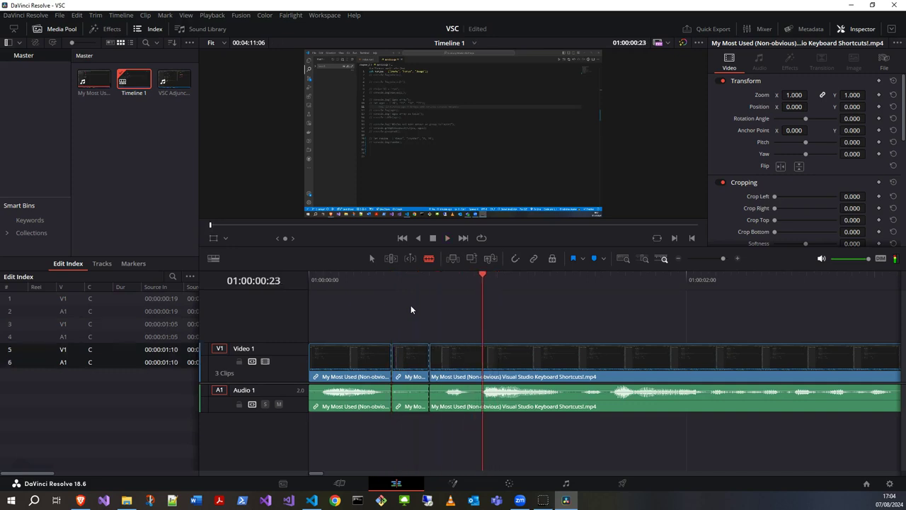
key("Up")
key("Left")
key("Up")
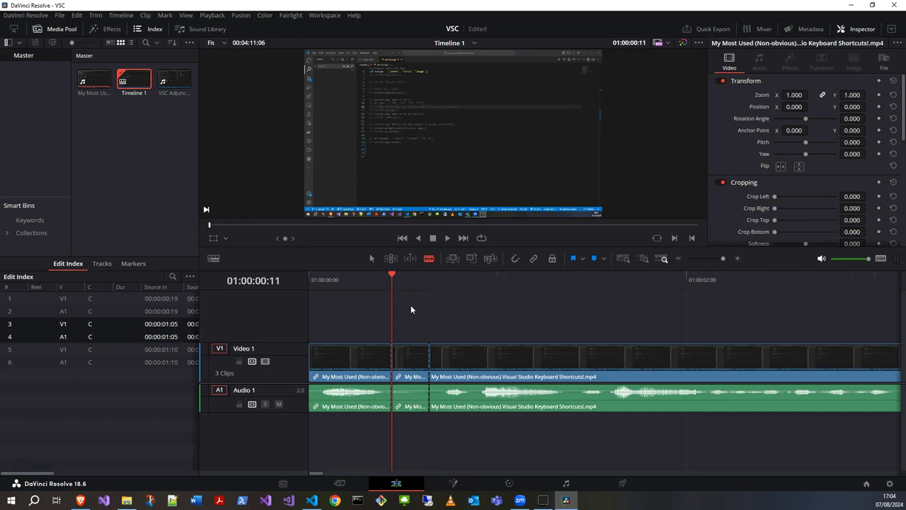
Step: Select the short middle segment between 01:00:00:11 and 01:00:00:16 and ripple delete it
key("Right")
key("shift+v")
key("Delete")
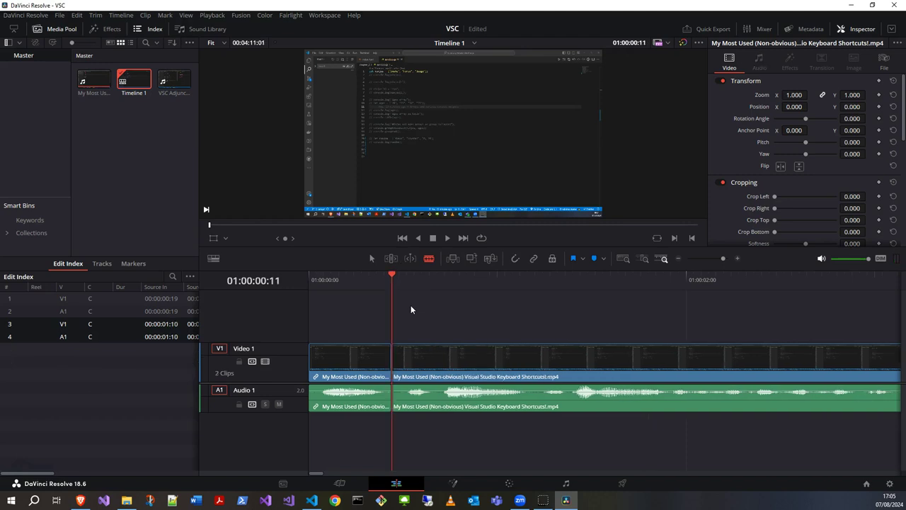
Step: Play the timeline from its beginning through the join at 01:00:00:11
key("Left")
key("Home")
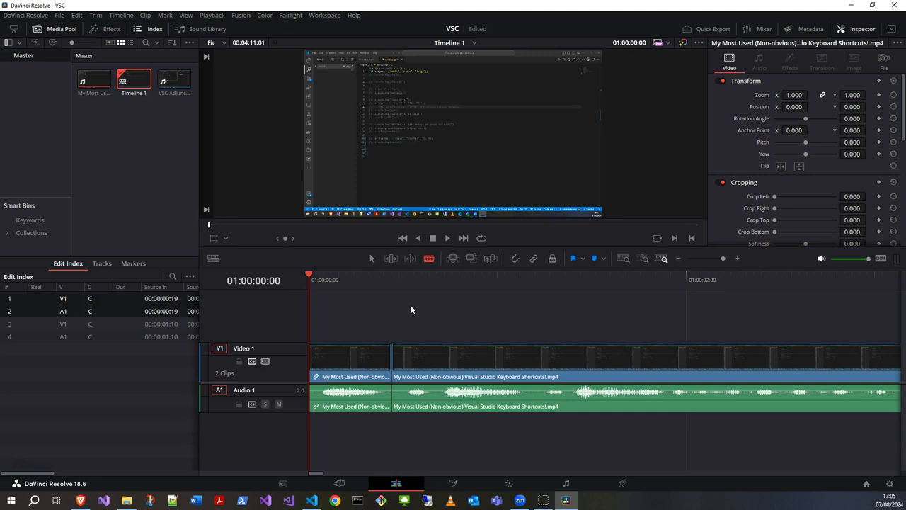
key("space")
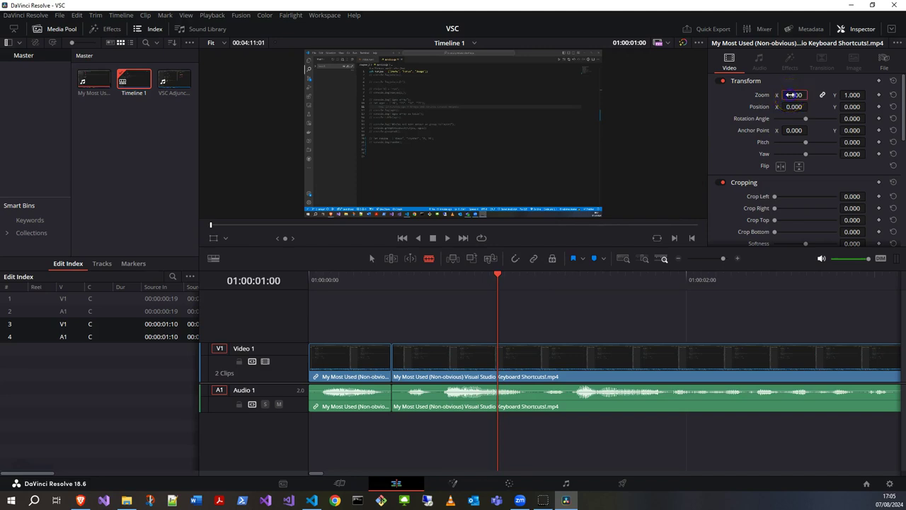
Step: Try adjusting the Zoom and Position values of the second segment's video
left_click(793, 95)
mouse_move(793, 96)
left_mouse_down()
mouse_move(848, 95)
mouse_move(748, 96)
mouse_move(822, 95)
mouse_move(793, 95)
left_mouse_up()
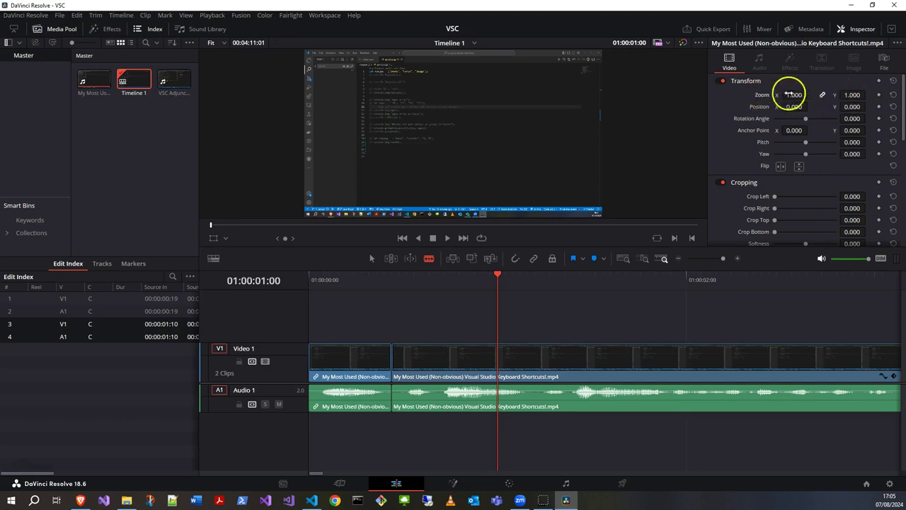
mouse_move(794, 106)
left_mouse_down()
mouse_move(811, 107)
mouse_move(735, 103)
mouse_move(789, 106)
left_mouse_up()
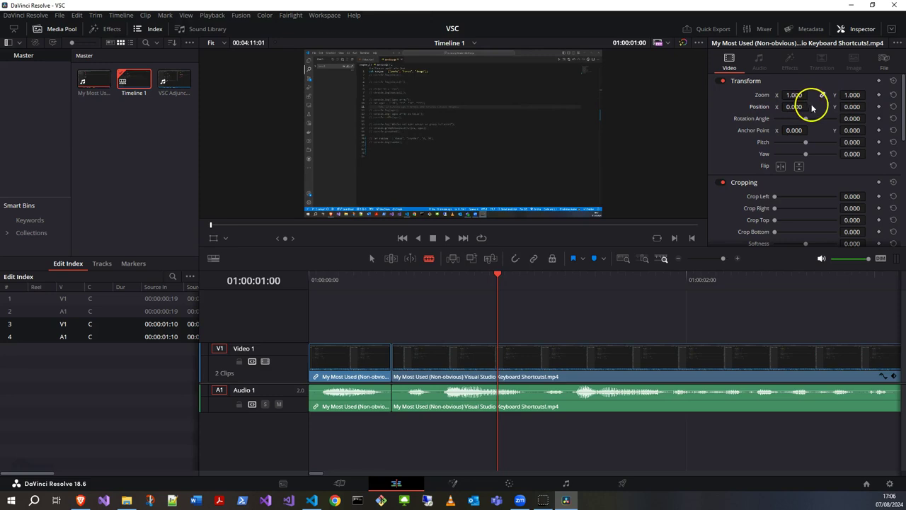
mouse_move(851, 95)
left_mouse_down()
mouse_move(870, 94)
mouse_move(836, 107)
mouse_move(858, 106)
left_mouse_up()
left_click_drag(494, 254, 406, 266)
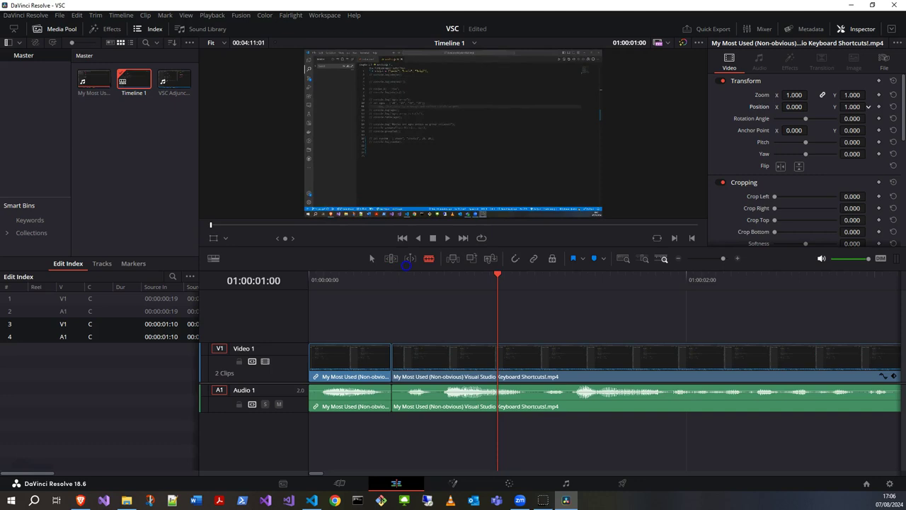
left_click_drag(407, 264, 408, 265)
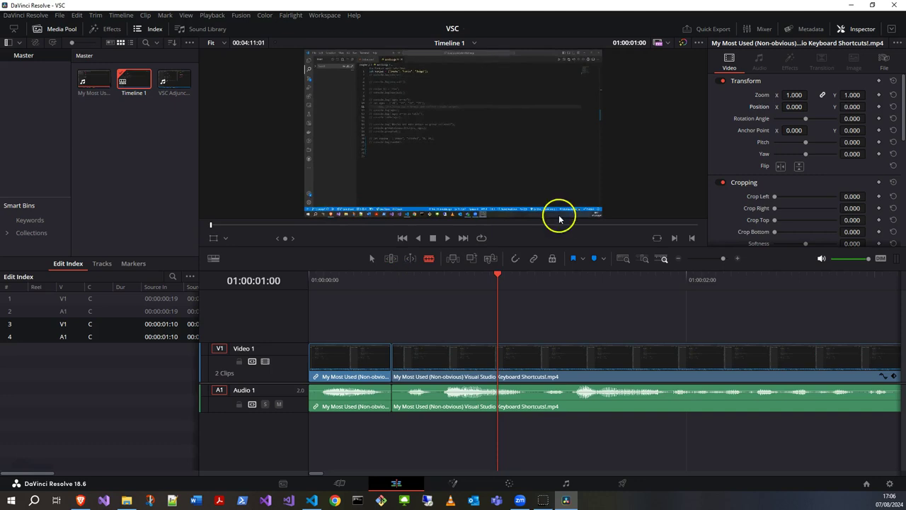
Step: Play short passages of the timeline from 01:00:01:16 and from 01:01:33:23, stopping playback after each
double_click(163, 85)
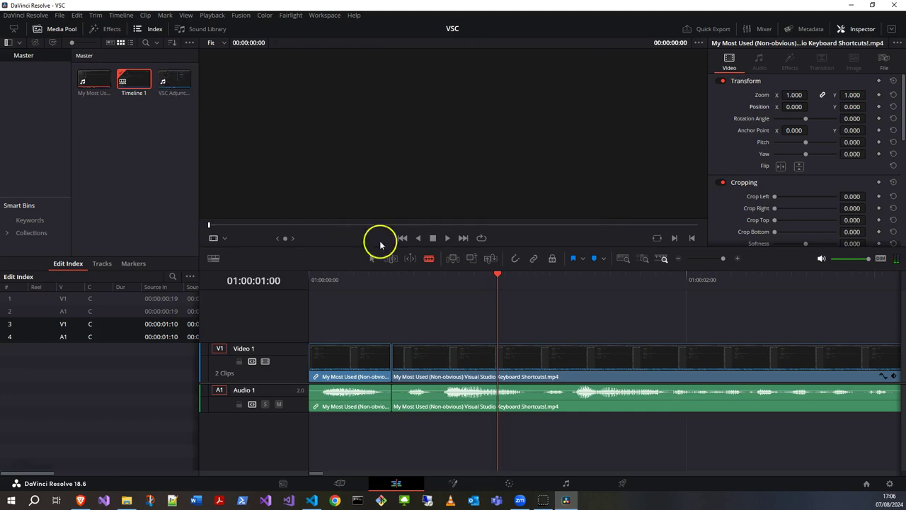
left_click(618, 280)
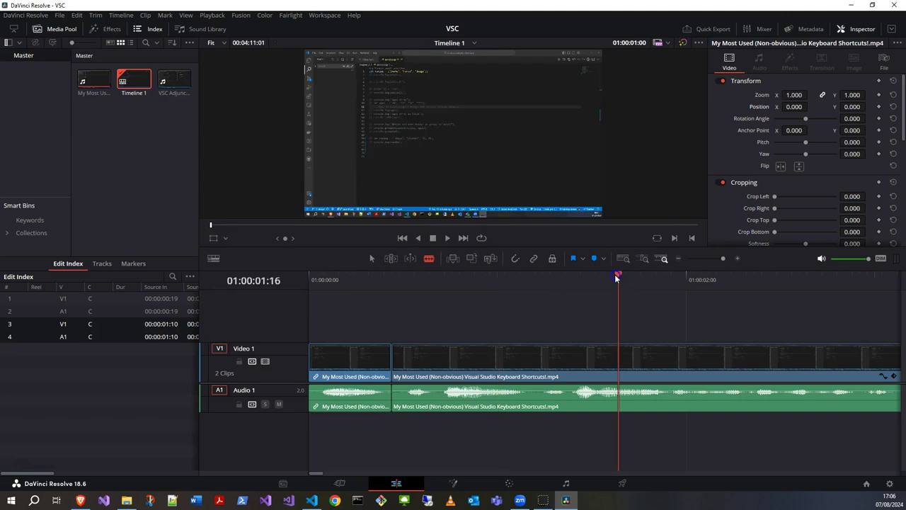
left_click(447, 238)
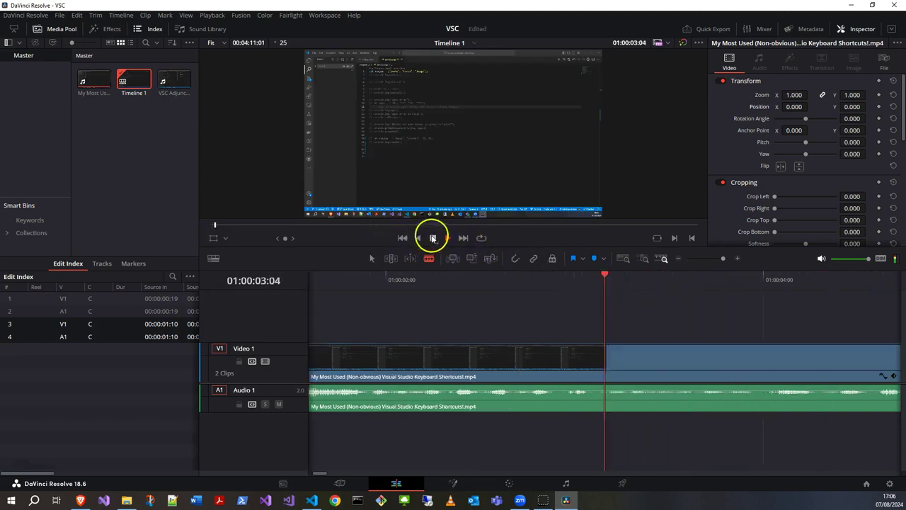
left_click(432, 238)
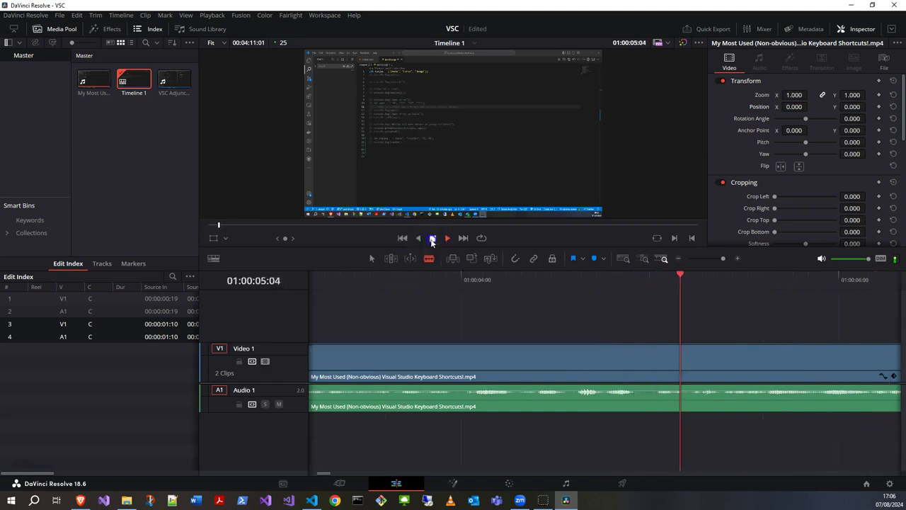
left_click(393, 225)
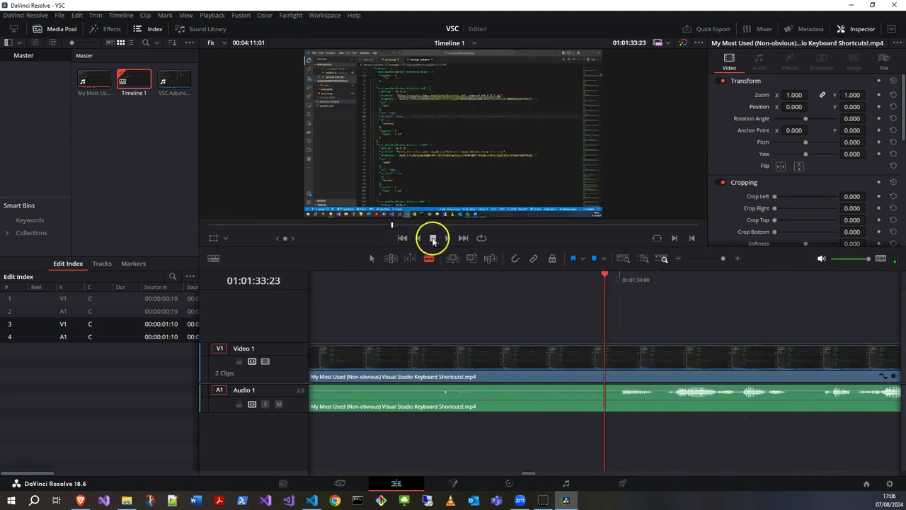
left_click(447, 238)
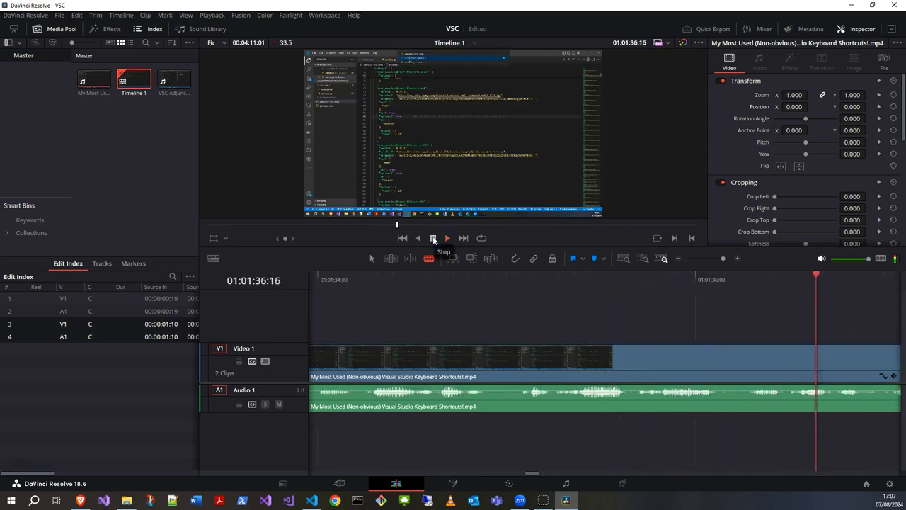
left_click(433, 238)
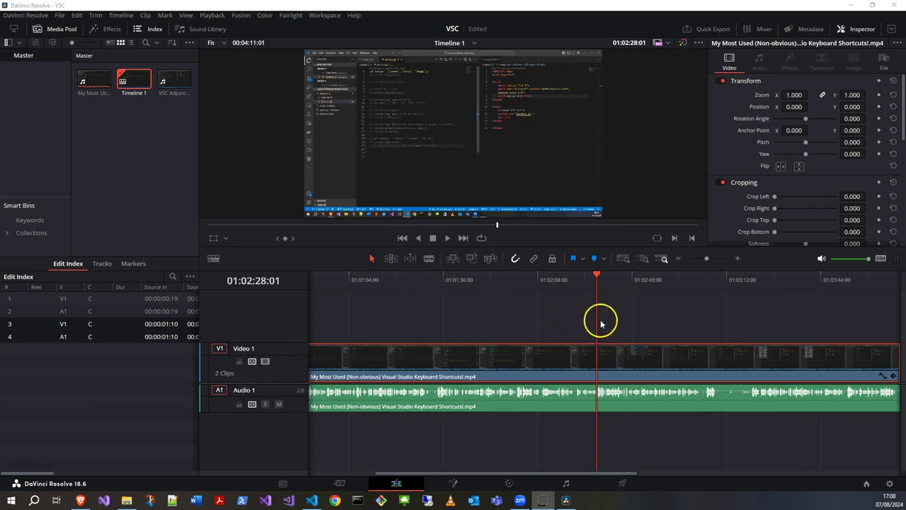
Step: Try splitting the video with the Blade tool near 01:02:10:18, undo the split and return to Selection mode
left_click(430, 258)
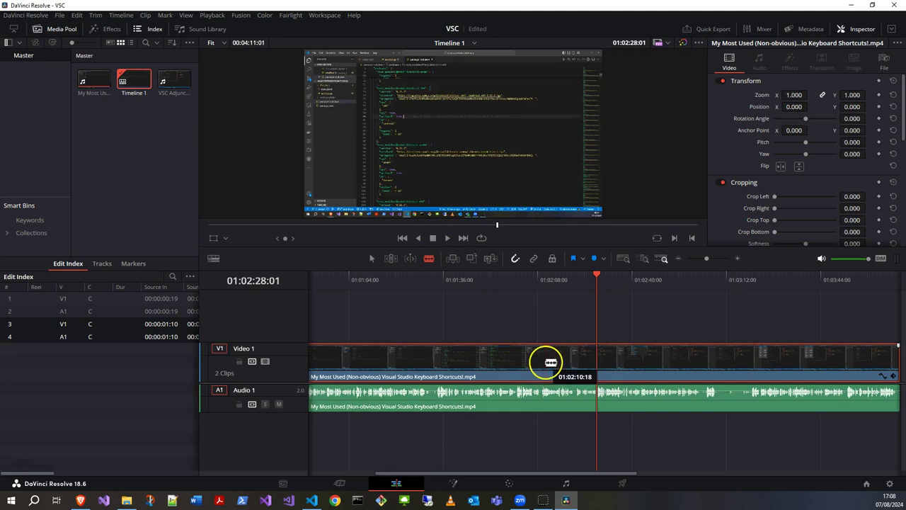
left_click(551, 363)
key("ctrl+z")
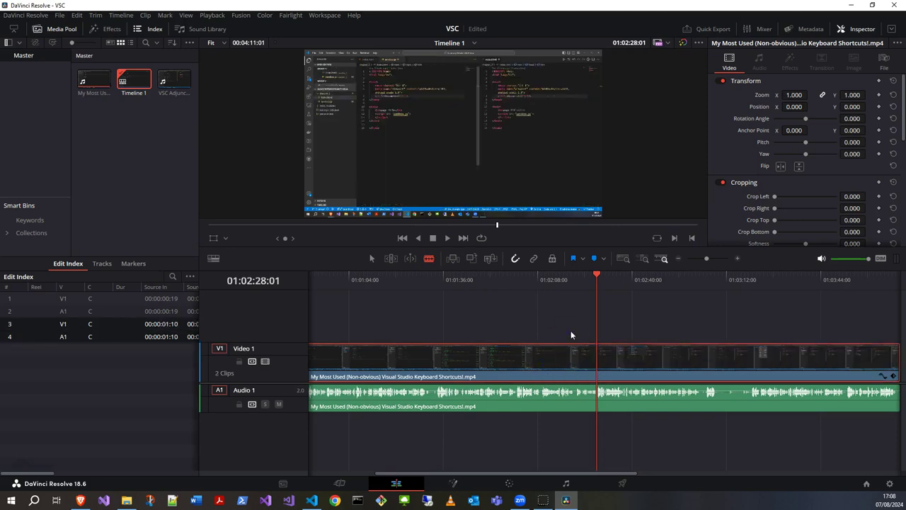
left_click(373, 259)
left_click(372, 260)
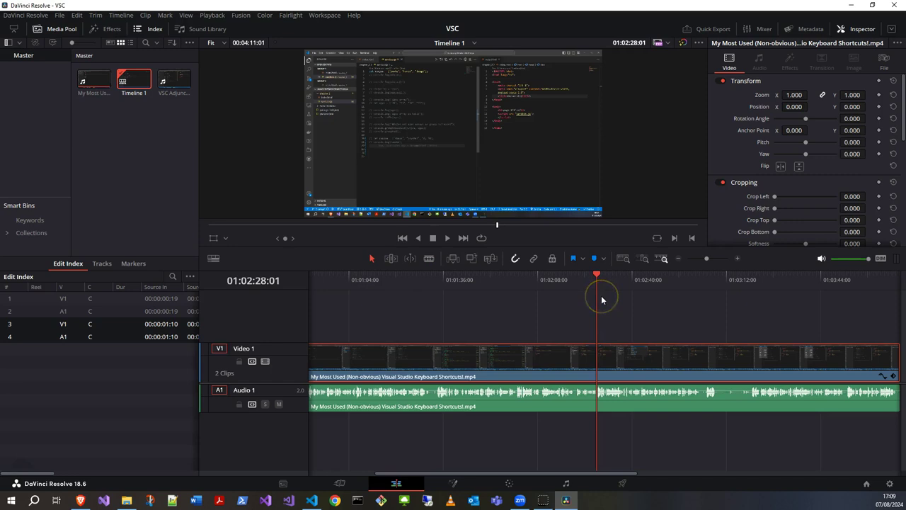
Step: Split the selected video clip at 01:02:28:01 and save the project
key("ctrl+b")
left_click(619, 300)
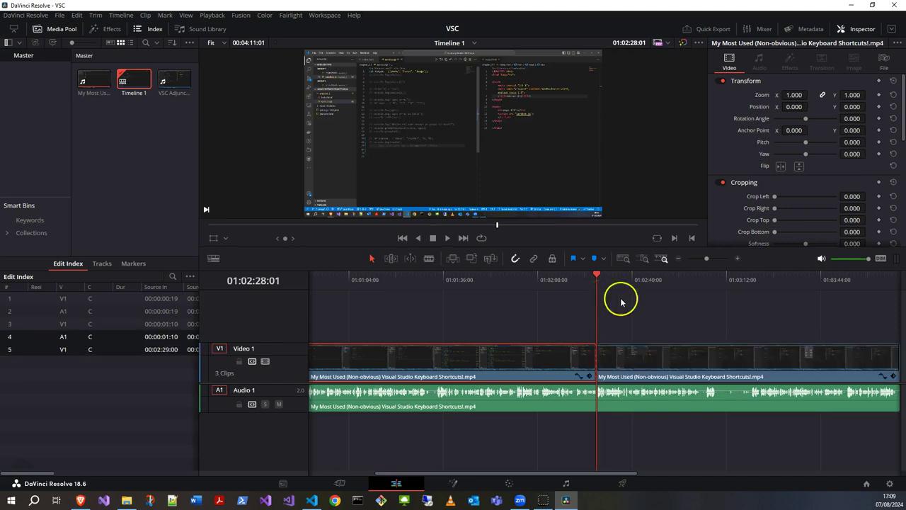
key("ctrl+s")
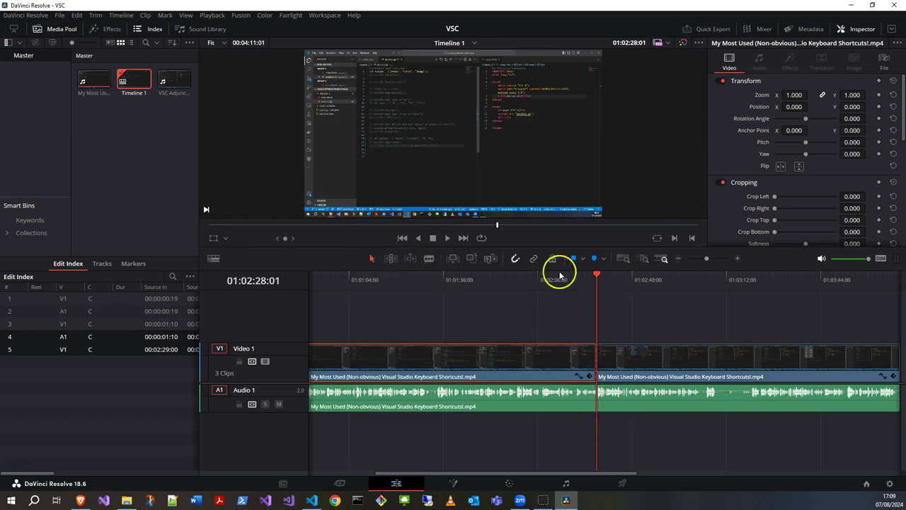
Step: Step the playhead back frame by frame to 01:02:27:02 and undo the video split at 01:02:28:01
left_click(737, 260)
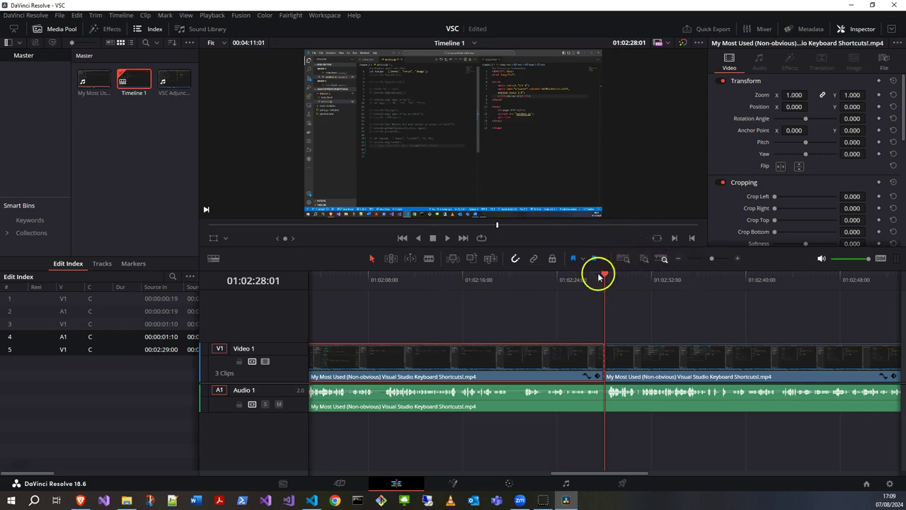
key("Left")
key("Left")
key("Left")
key("Left")
key("Left")
key("Left")
key("Left")
key("Left")
key("Left")
key("Left")
key("Left")
key("Left")
key("Left")
key("Left")
key("Left")
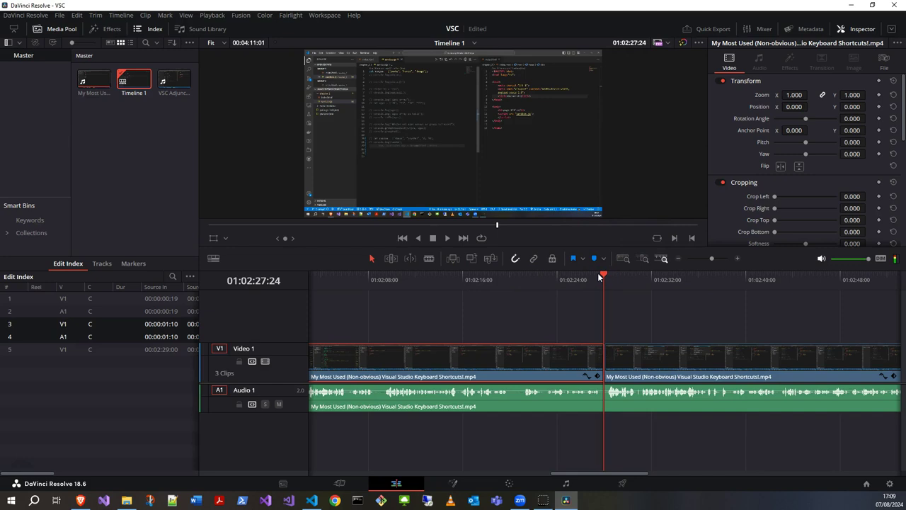
key("Left")
key("Left")
key("Left")
key("Left")
key("Left")
key("Left")
key("Left")
key("Left")
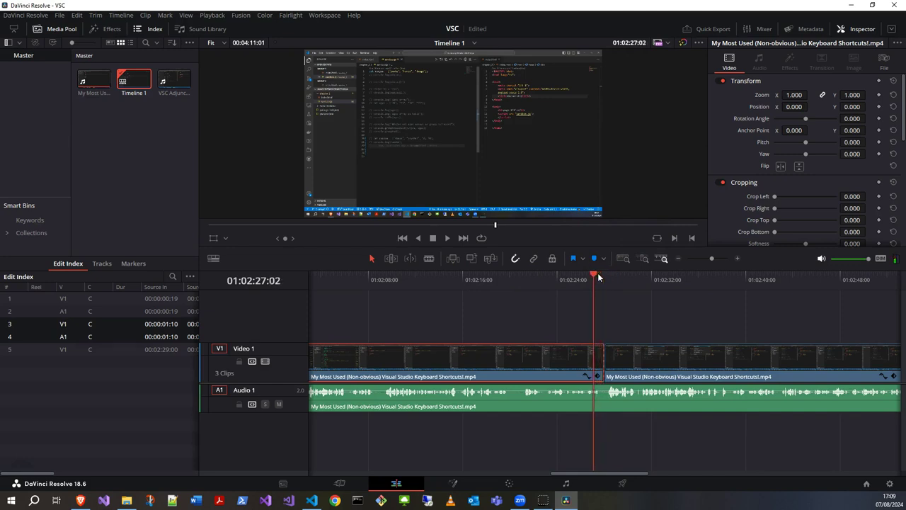
key("Delete")
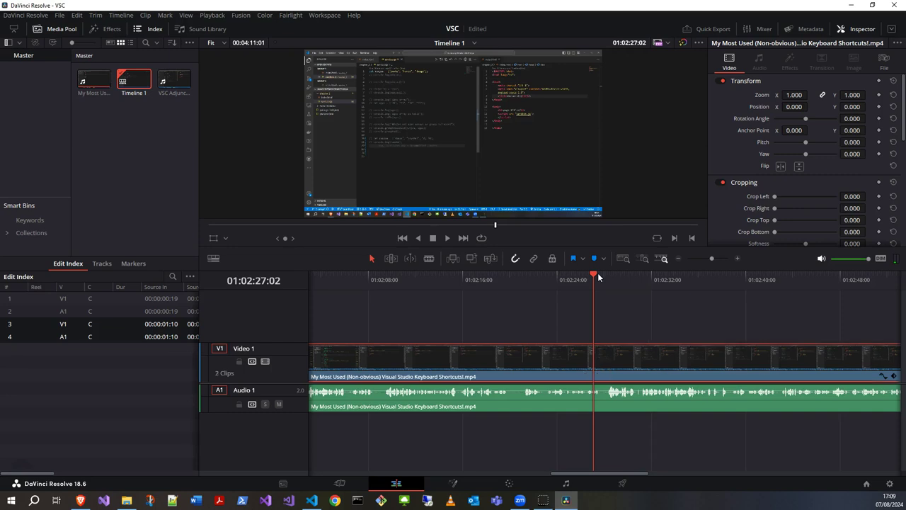
Step: Try splitting the video and audio at 01:02:28:00, step back to 01:02:27:19 and undo the cuts
key("Right")
left_click_drag(598, 277, 605, 277)
key("ctrl+b")
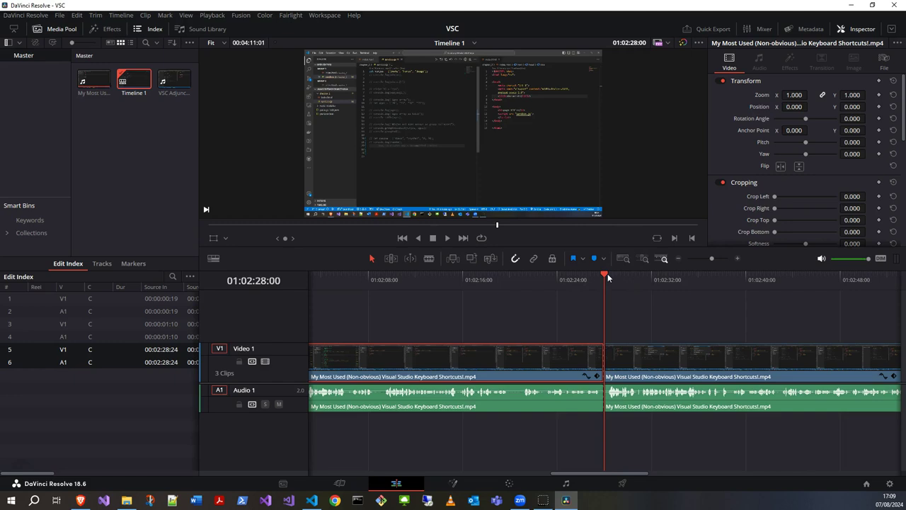
key("Left")
key("Left")
key("Left")
key("Left")
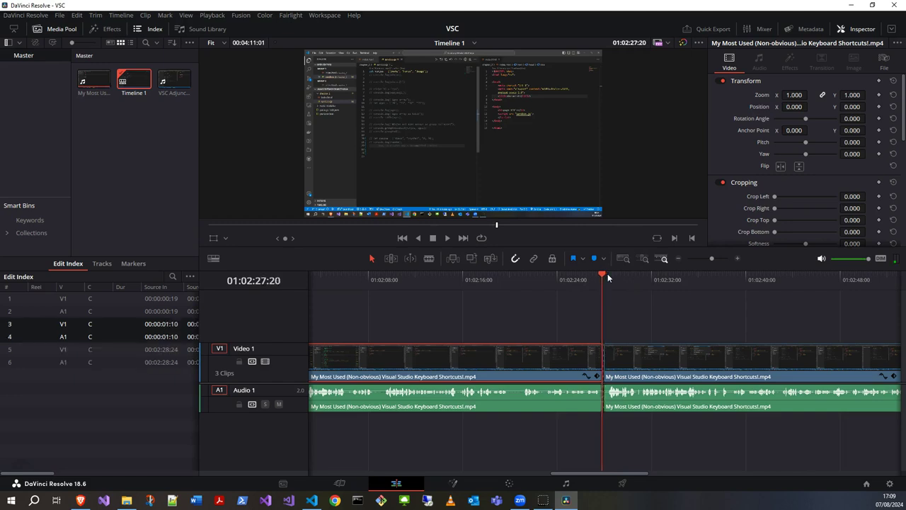
key("Left")
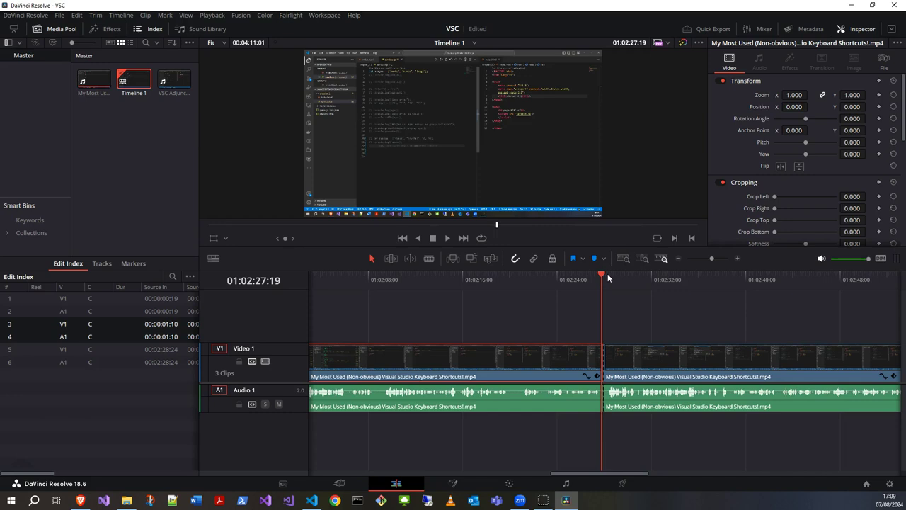
key("ctrl+z")
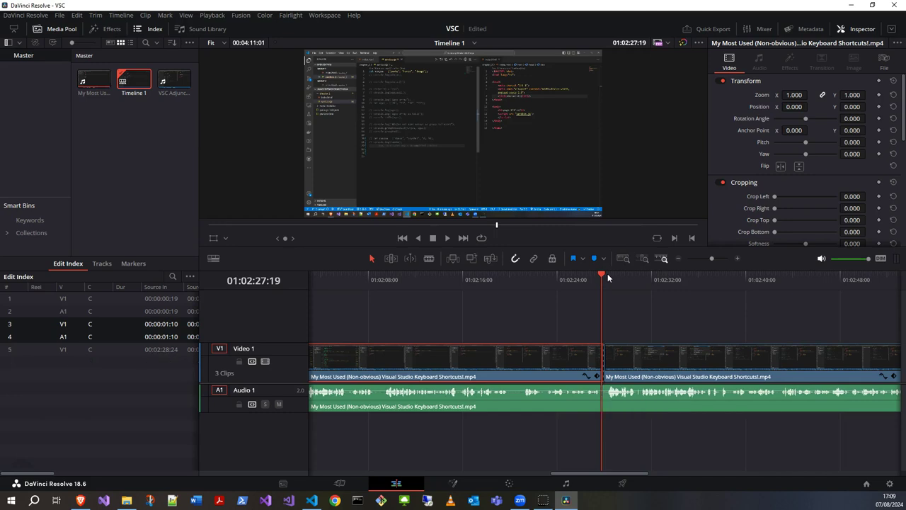
Step: Split both the video and the audio at 01:02:27:20 and step the playhead back to 01:02:27:18
key("Right")
key("b")
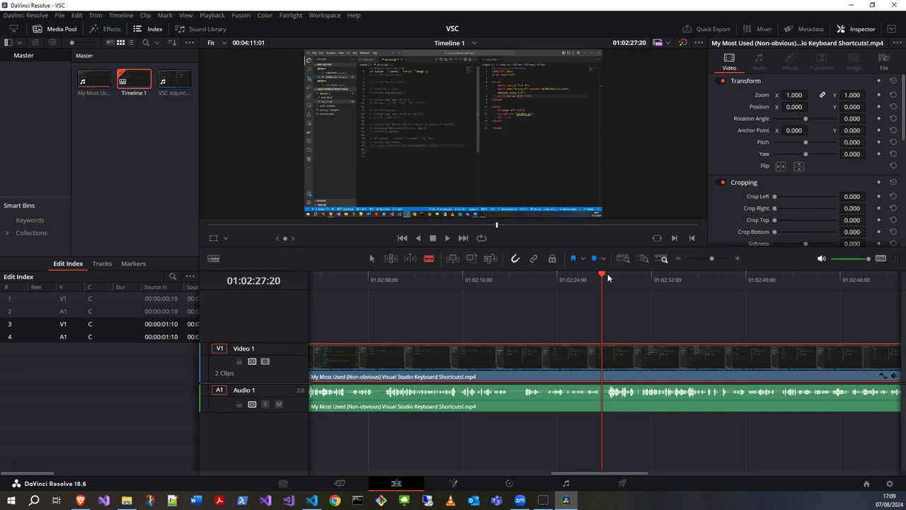
key("ctrl+b")
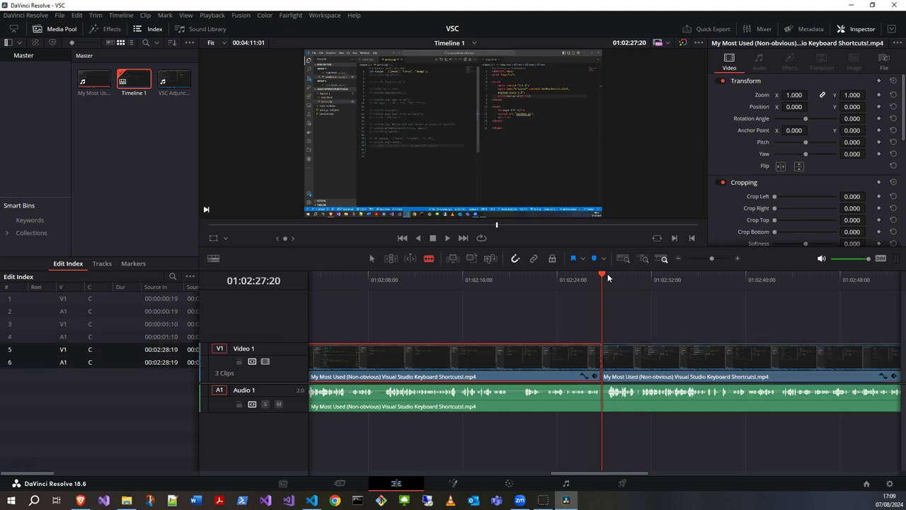
key("Left")
key("Left")
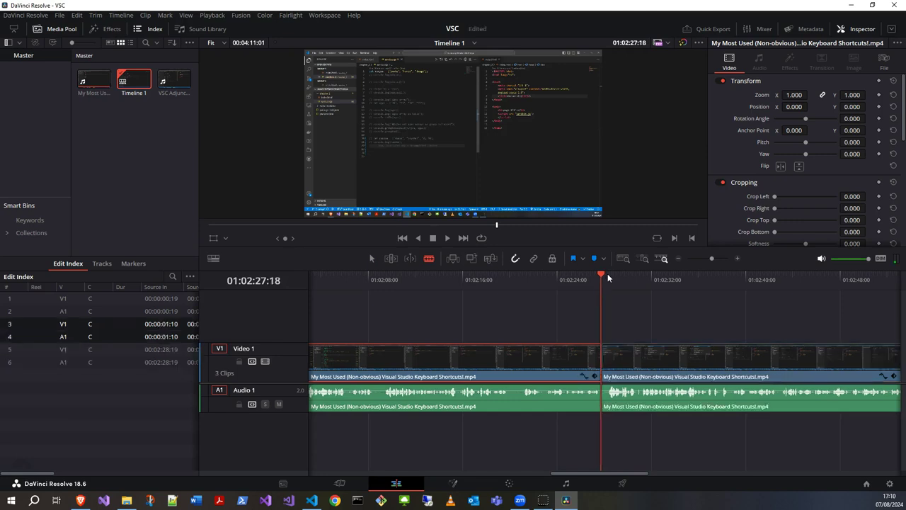
Step: Insert the VSC Adjunct.mp4 clip into the timeline at 01:02:27:19, between the two split sections
key("Left")
key("Right")
left_click(371, 258)
left_click(106, 83)
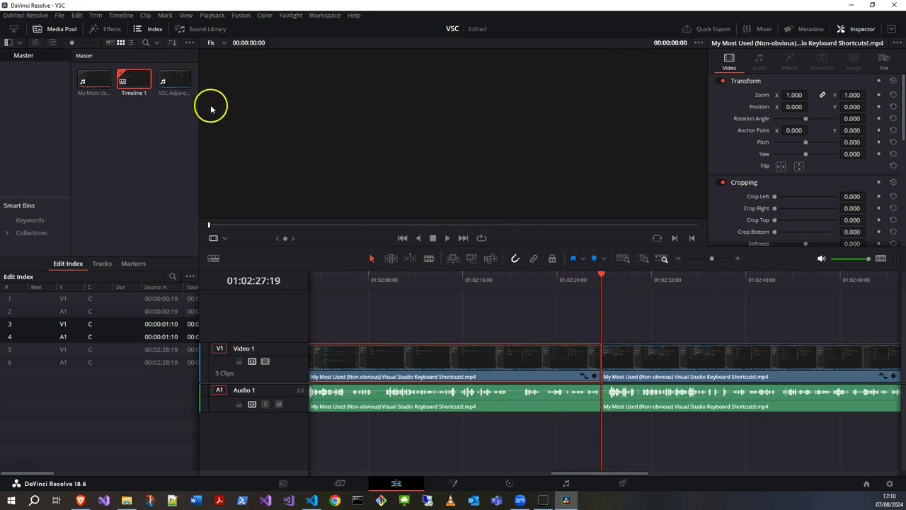
left_click(172, 74)
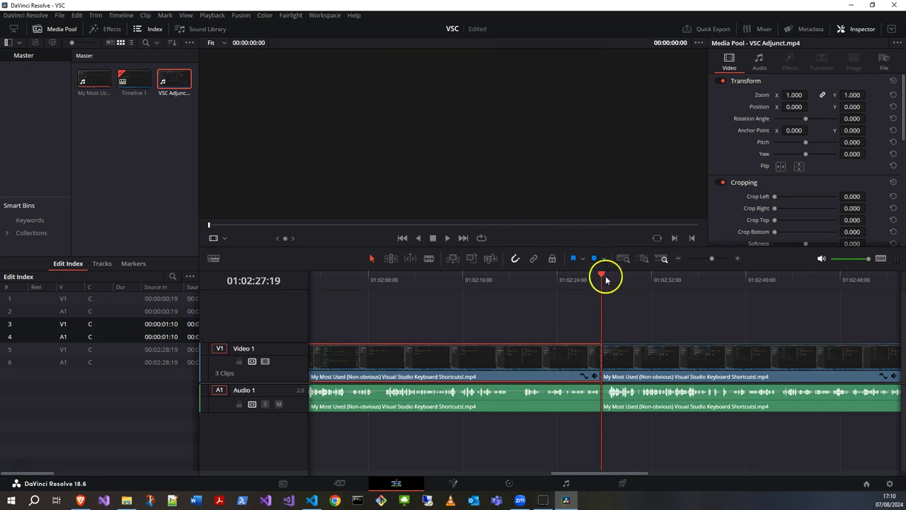
left_click(178, 82)
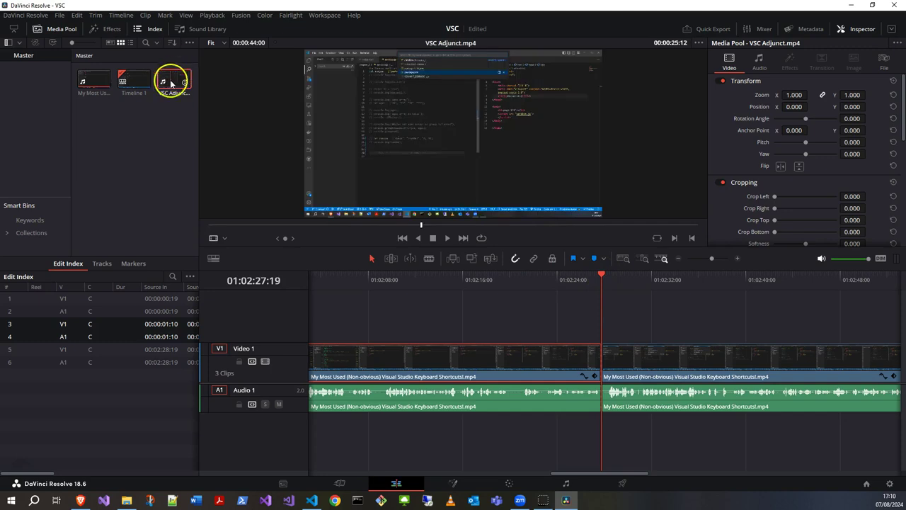
right_click(169, 79)
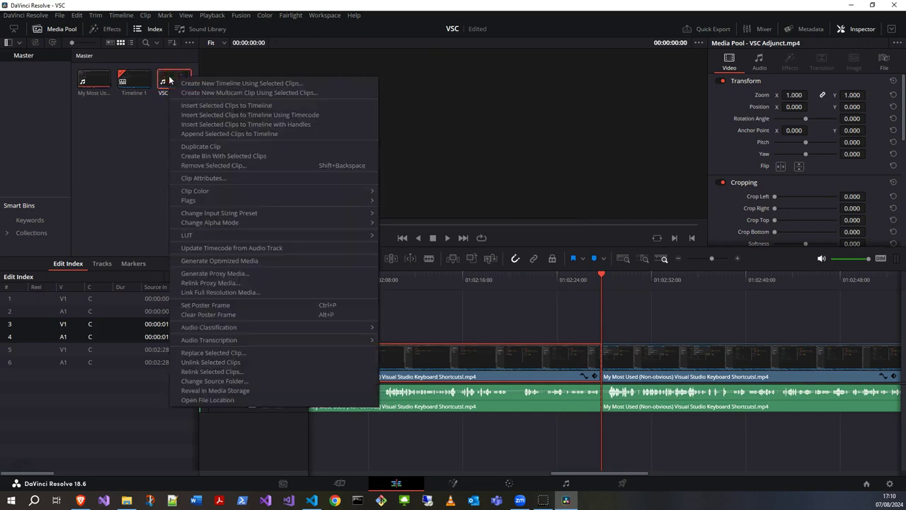
left_click(246, 106)
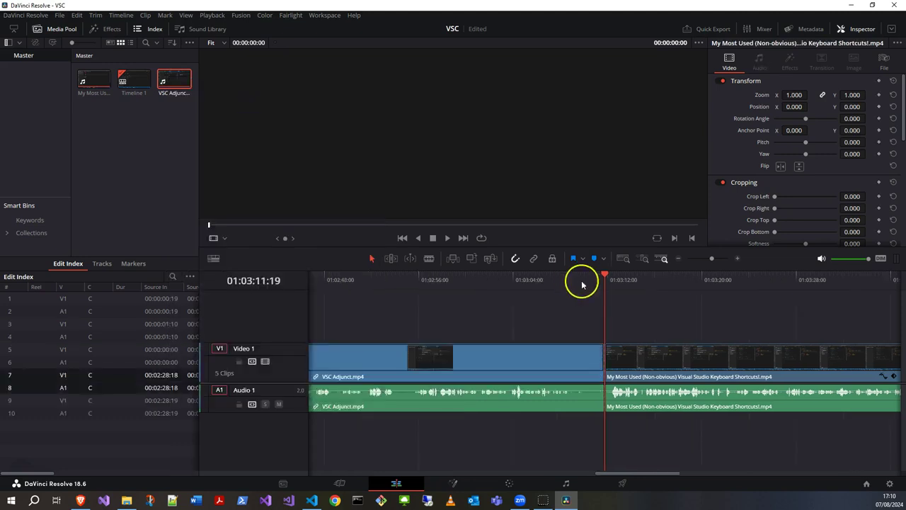
Step: Review where the inserted VSC Adjunct.mp4 clip sits on the timeline, placing the playhead at its start at 01:02:27:19
left_click(616, 332)
left_click(561, 418)
left_click_drag(615, 471, 528, 473)
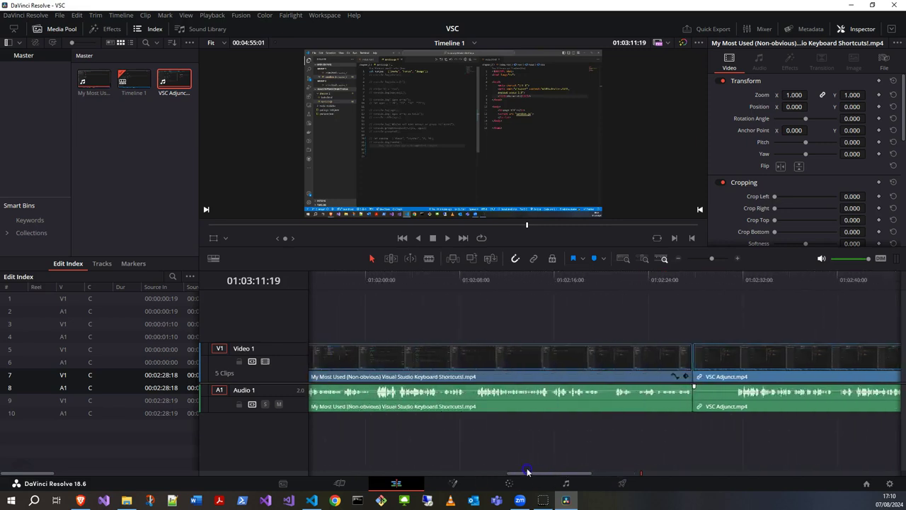
left_click(684, 280)
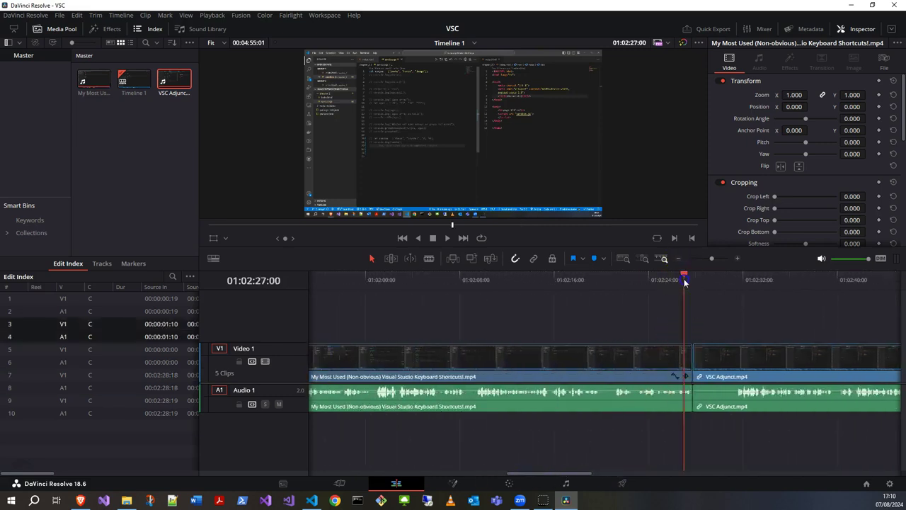
key("Down")
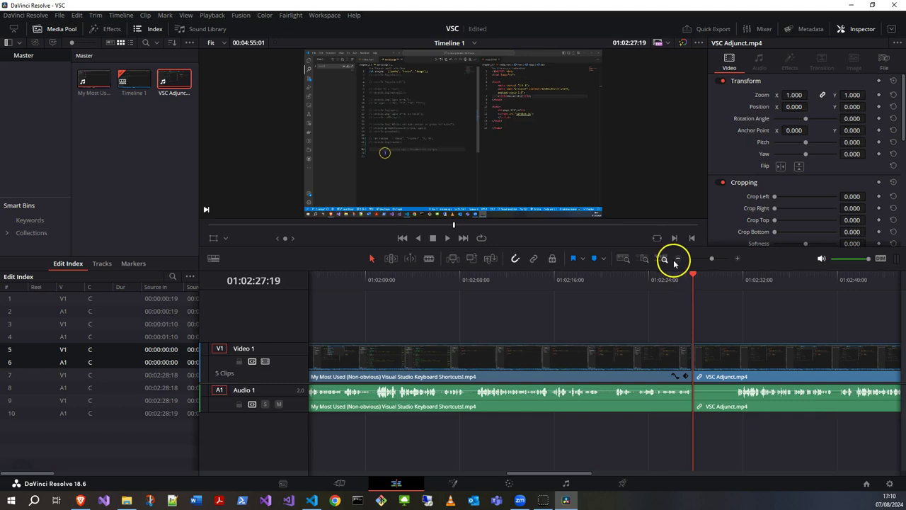
left_click(678, 262)
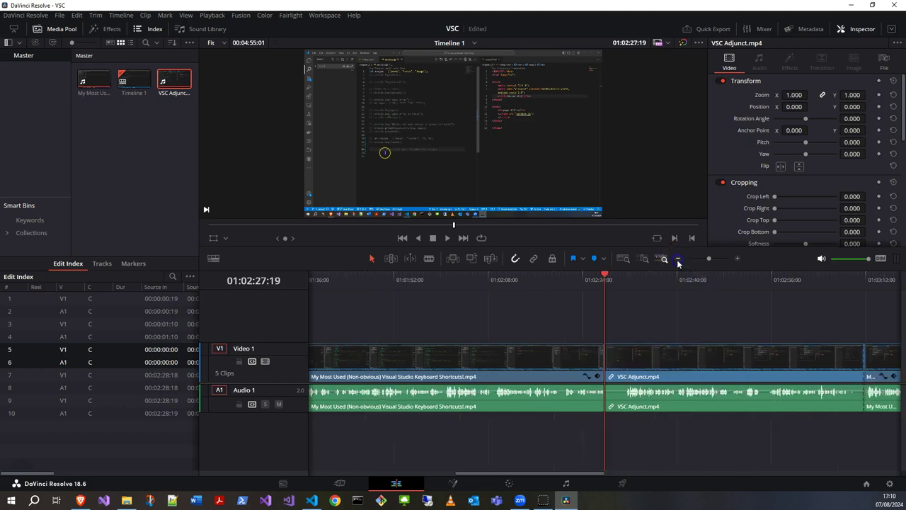
left_click(677, 262)
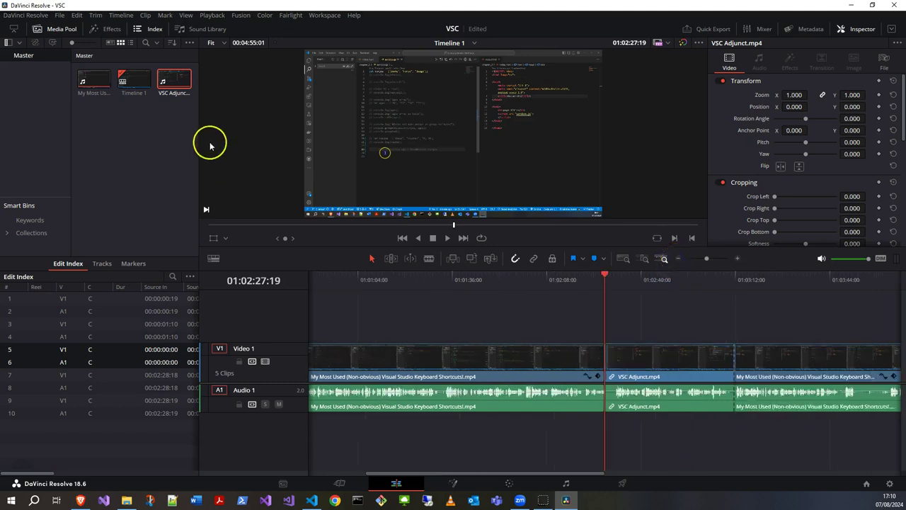
Step: Append another copy of VSC Adjunct.mp4 to the end of the timeline and delete that copy again
left_click(156, 77)
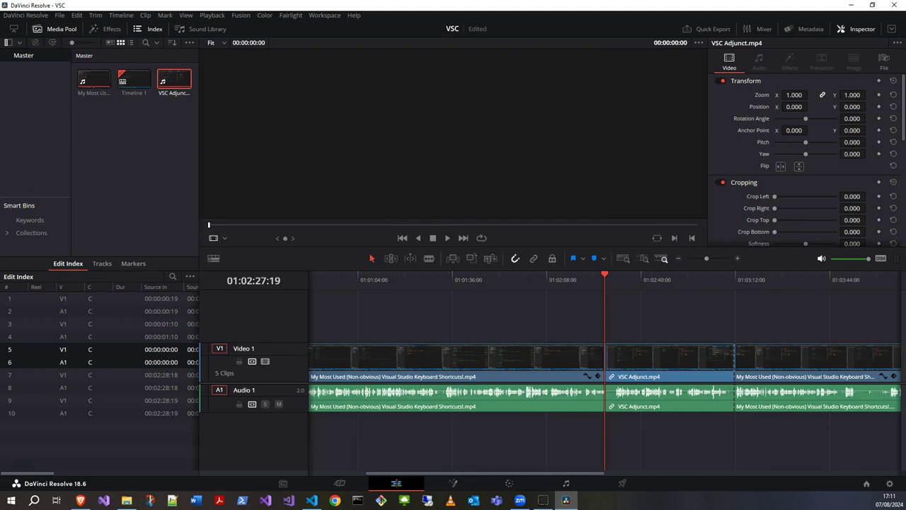
right_click(169, 81)
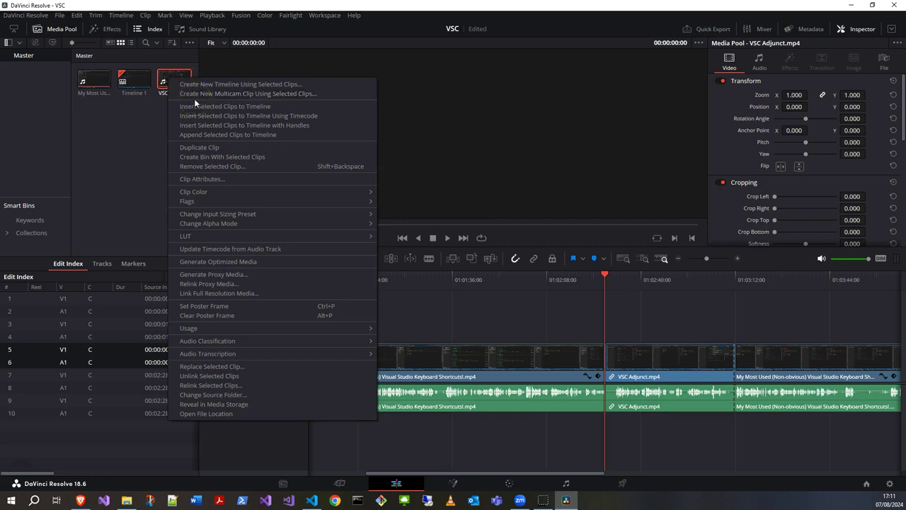
left_click(194, 134)
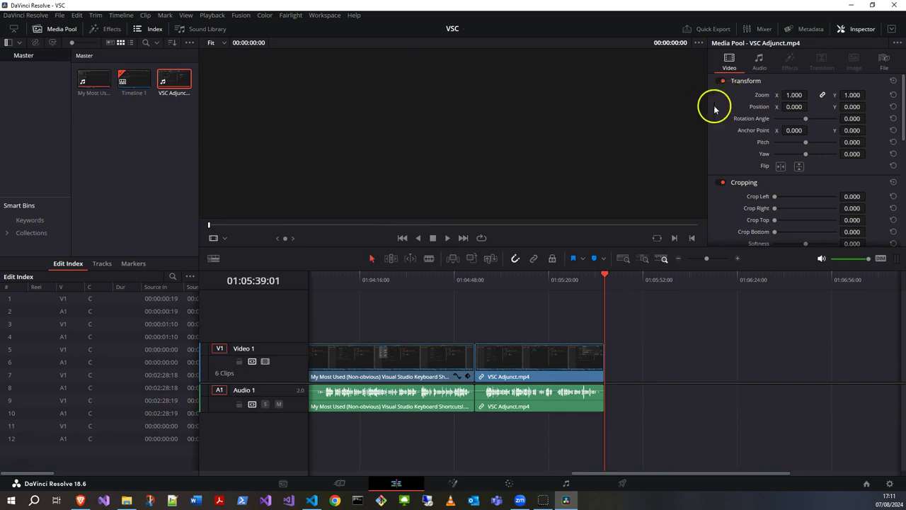
left_click(526, 357)
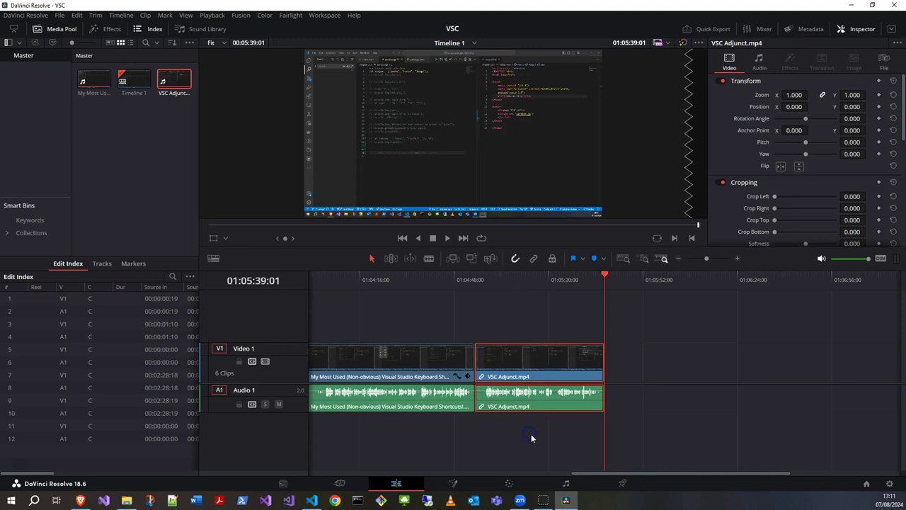
key("Delete")
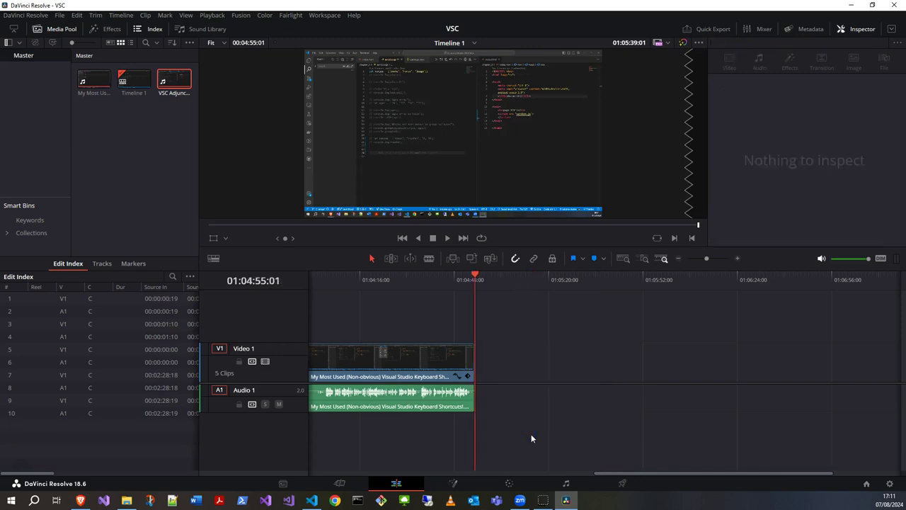
Step: Move the playhead back through the edit points from the timeline's end to the start of VSC Adjunct.mp4
left_click_drag(609, 476, 437, 468)
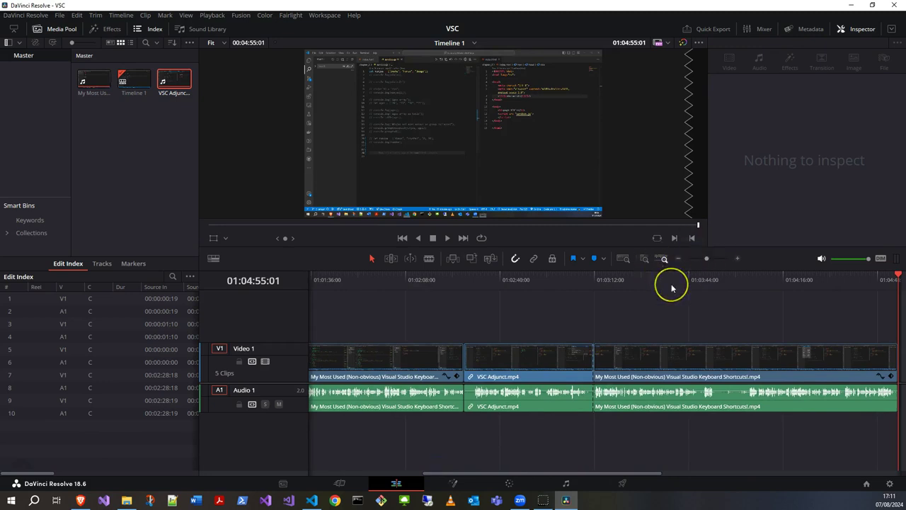
key("shift+z")
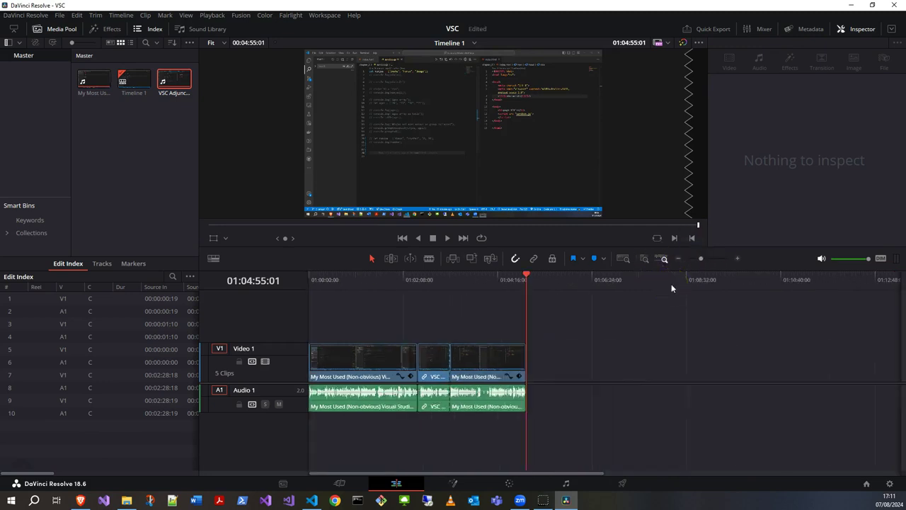
key("Left")
key("Left")
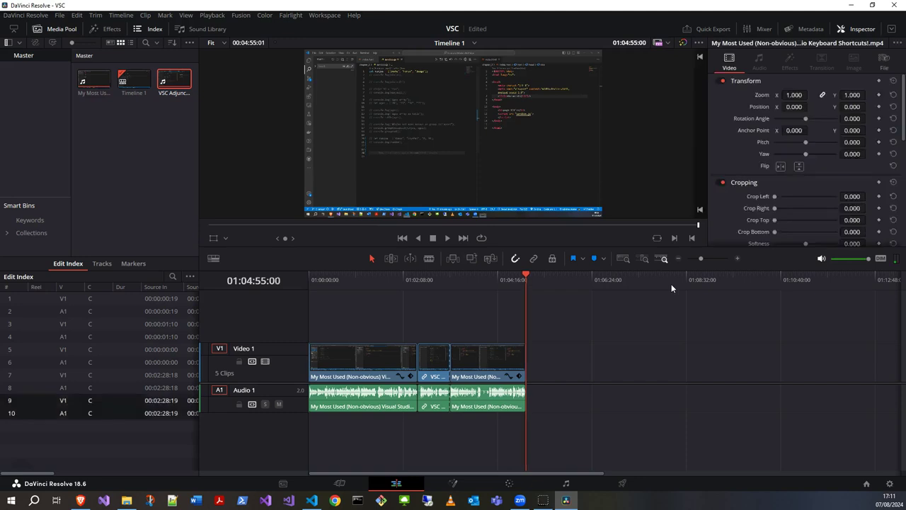
key("Up")
key("Left")
key("Left")
key("Left")
key("Up")
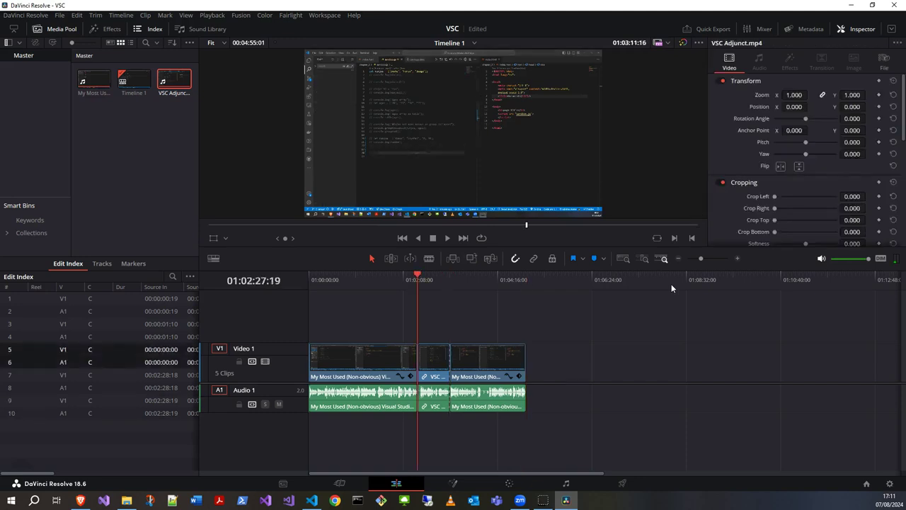
Step: Check the frames around the start of VSC Adjunct.mp4, place the playhead near its end at 01:03:11:16 and save the project
key("Left")
key("Left")
key("Right")
key("Right")
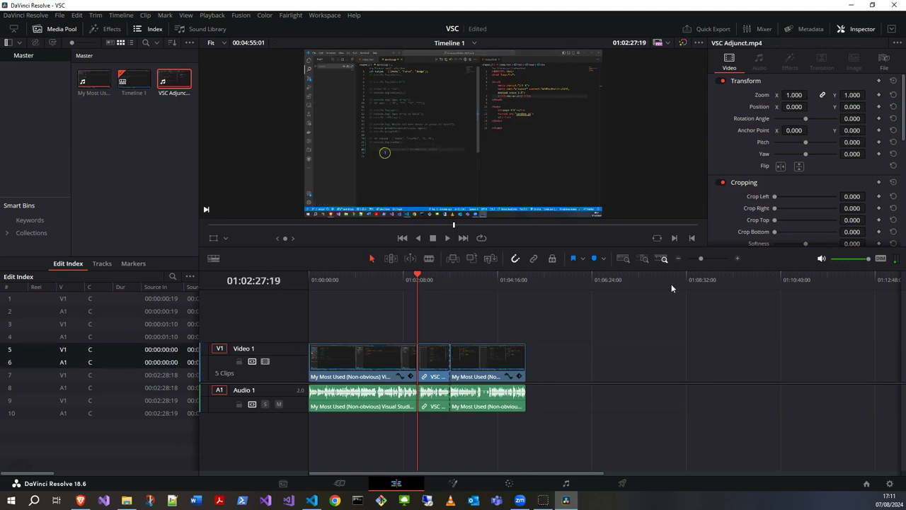
key("Down")
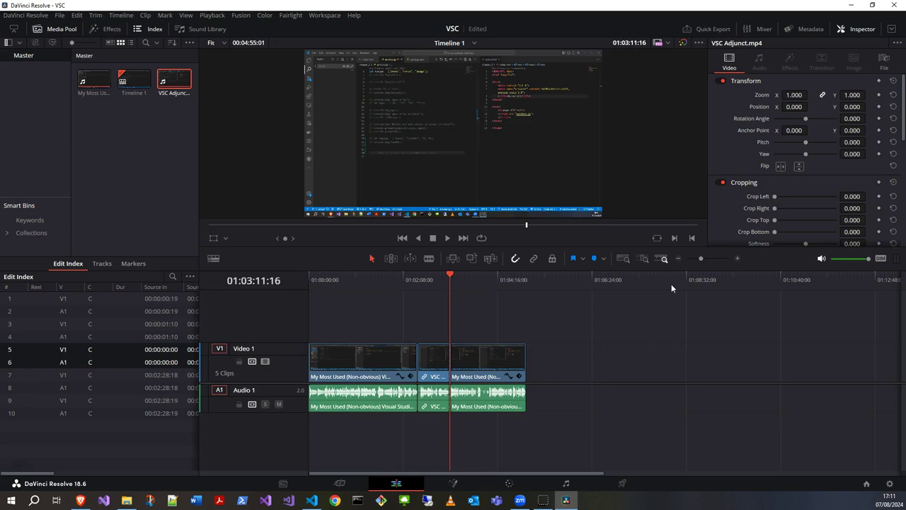
key("ctrl+equal")
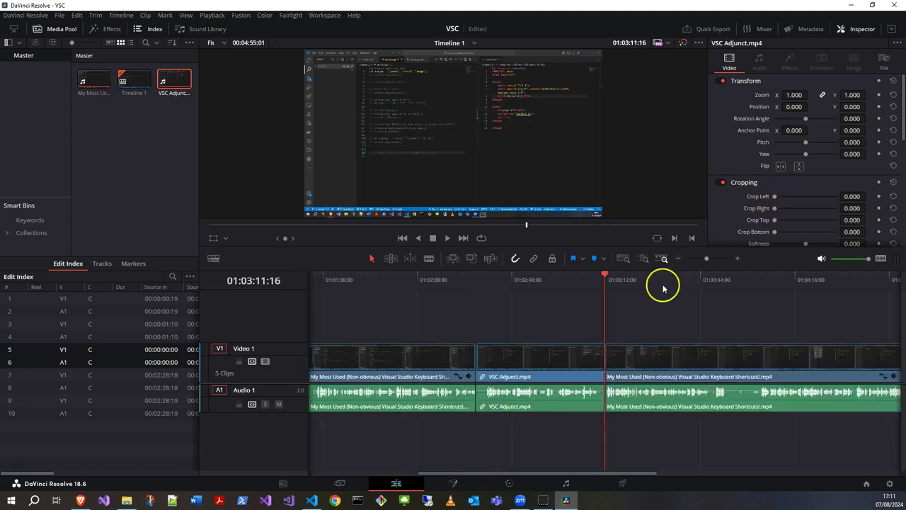
key("ctrl+s")
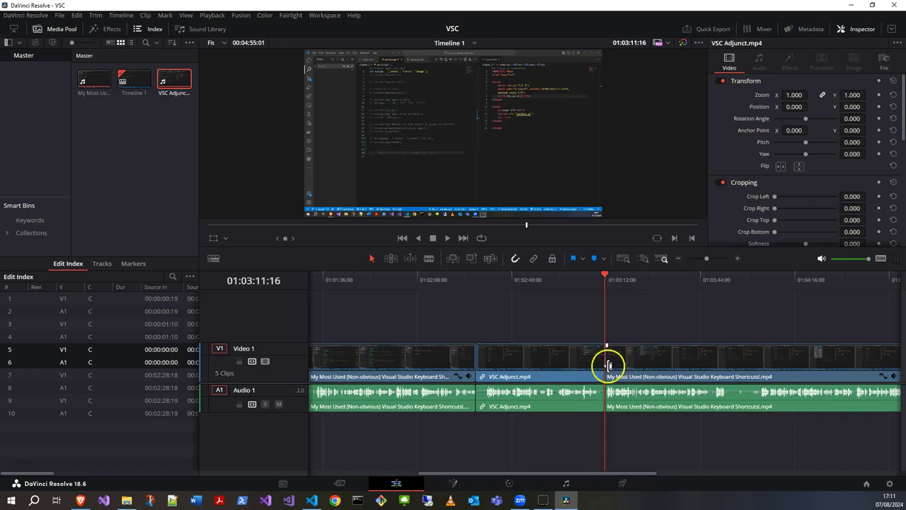
Step: Try raising the audio volume of VSC Adjunct.mp4 to 13.64, undo the volume changes and save the project
left_click(563, 397)
left_click(548, 389)
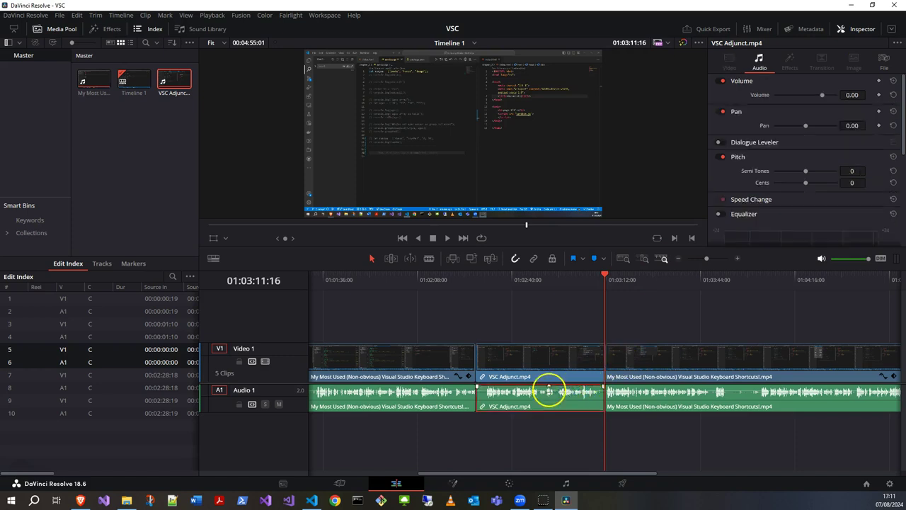
left_click_drag(549, 389, 548, 387)
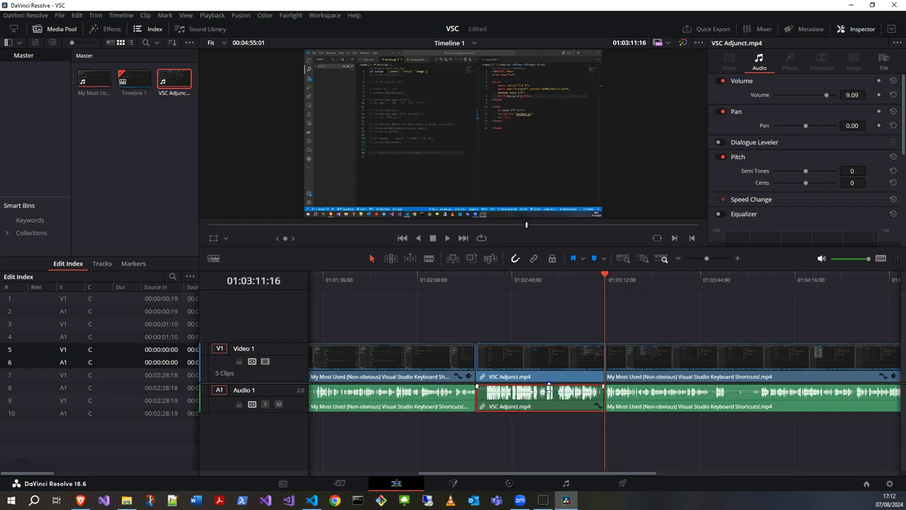
mouse_move(549, 386)
left_mouse_down()
mouse_move(548, 397)
mouse_move(548, 386)
left_mouse_up()
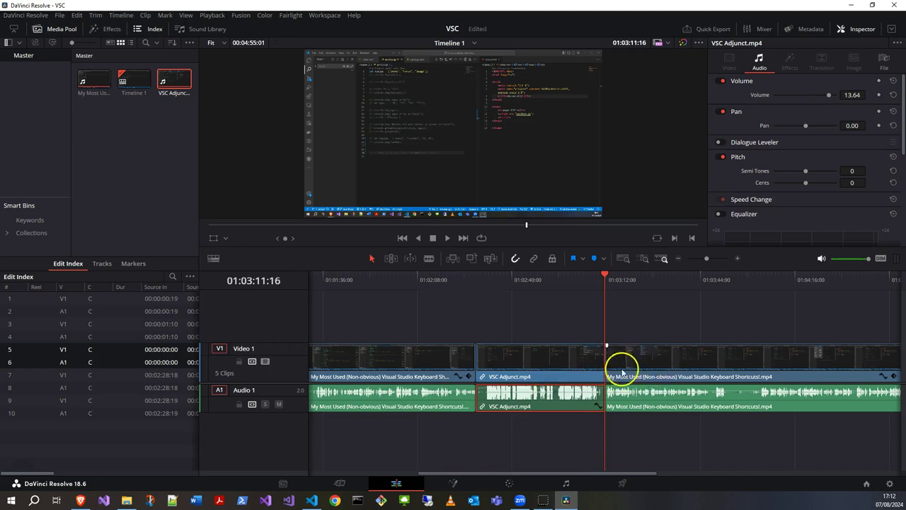
key("ctrl+z")
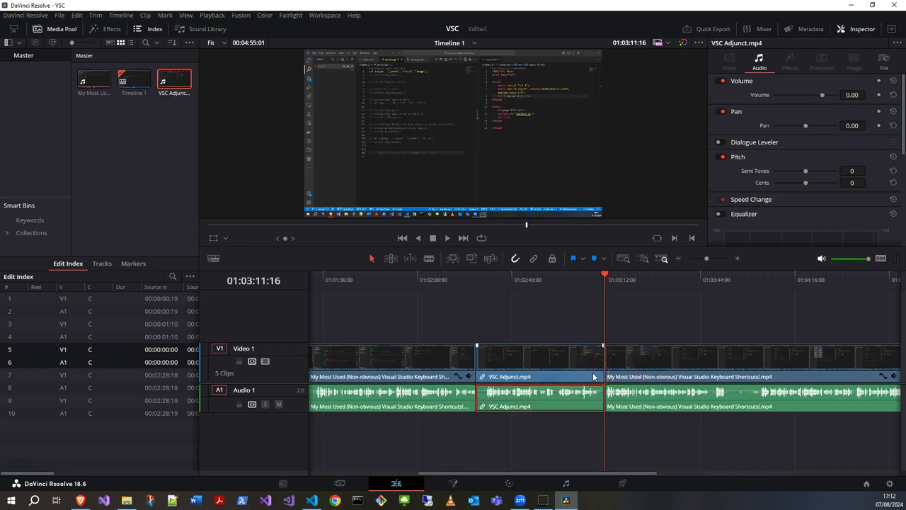
key("ctrl+s")
Step: Add a Scroll title on a new Video 2 track above VSC Adjunct.mp4, starting at 01:03:00:24
left_click(553, 310)
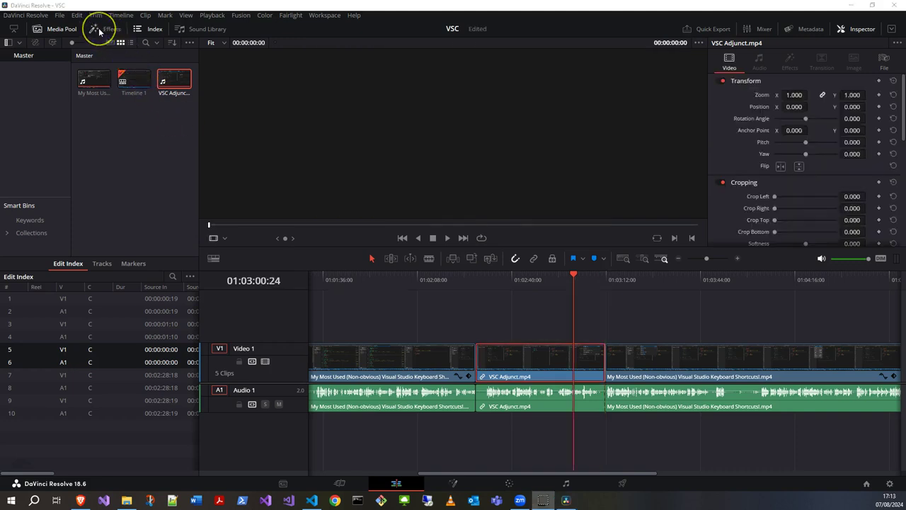
left_click(100, 30)
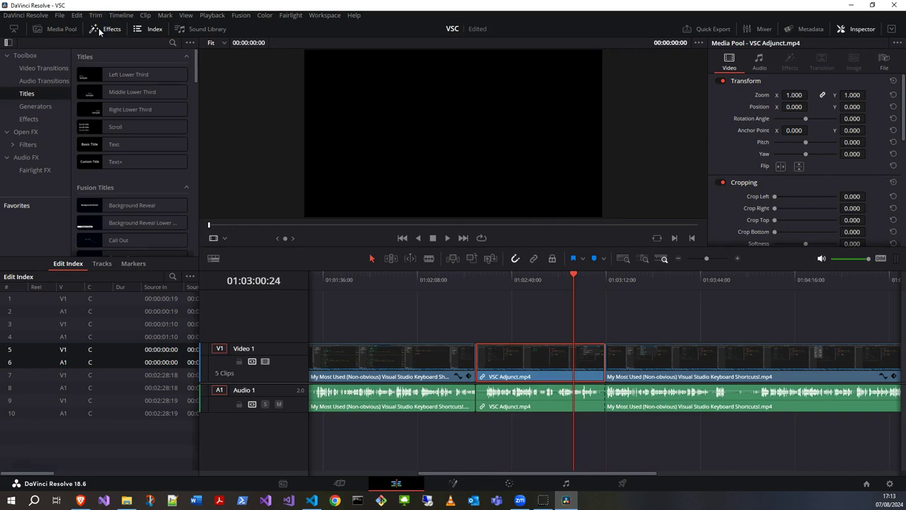
left_click(125, 127)
left_click_drag(125, 127, 566, 324)
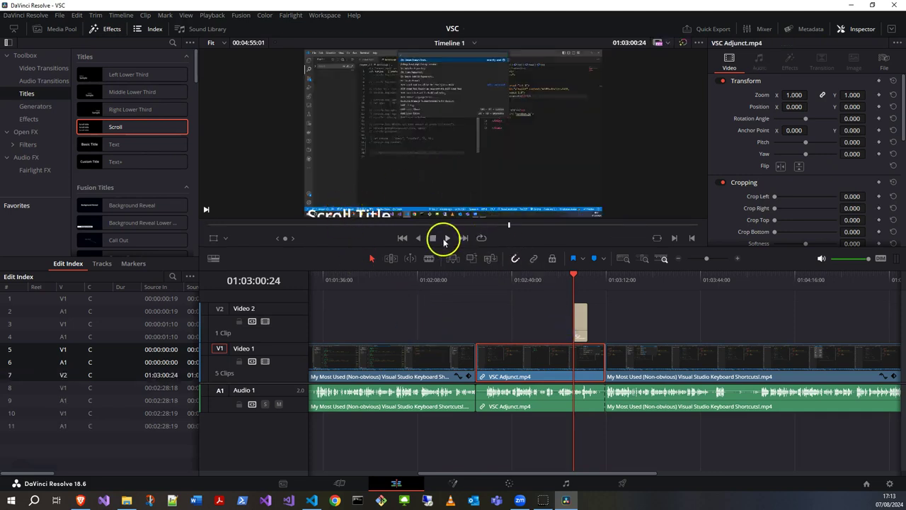
Step: Play the Scroll title over the video and return the playhead to the title's start at 01:03:00:24
left_click(445, 238)
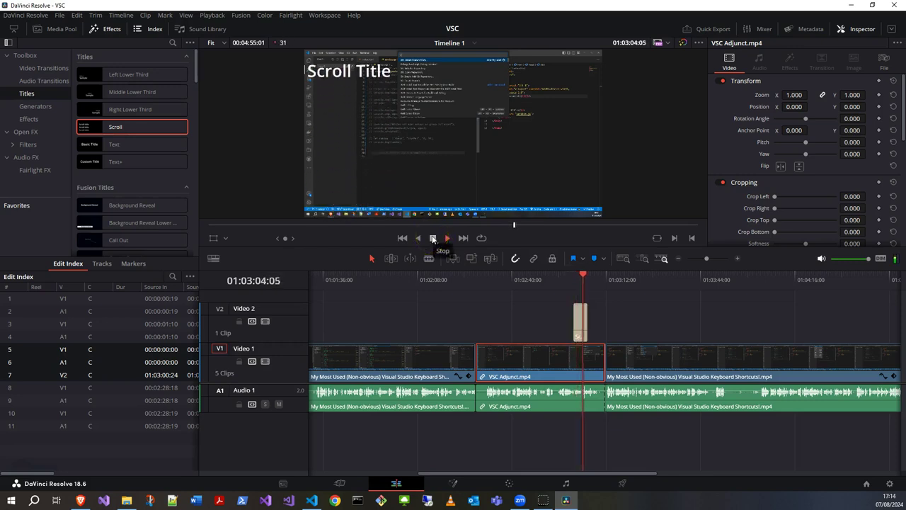
left_click(433, 239)
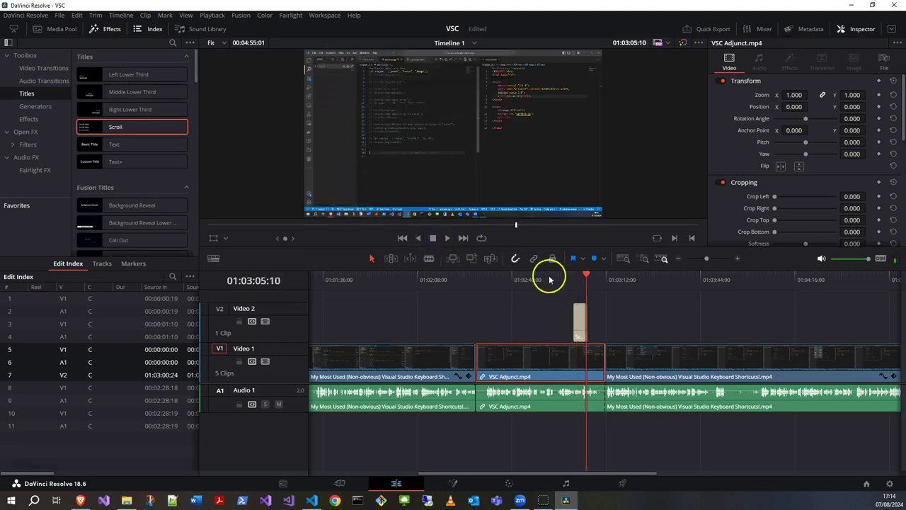
left_click(574, 276)
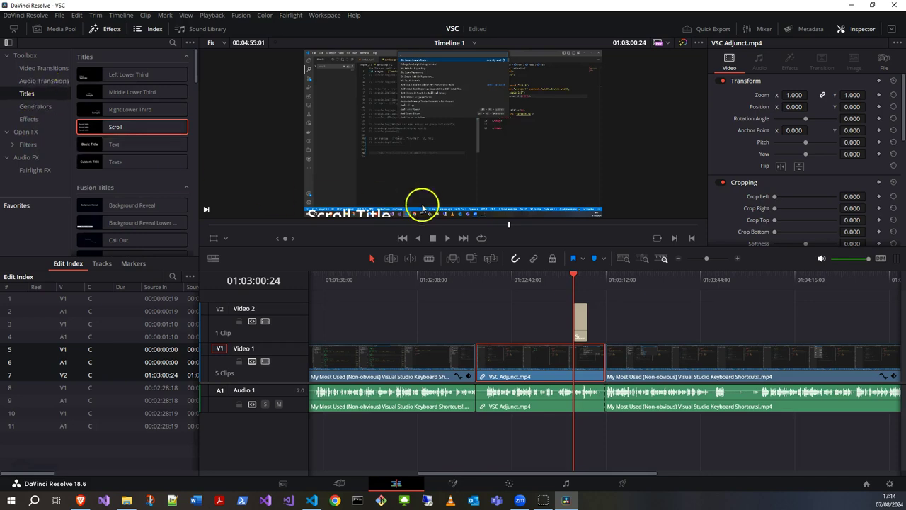
Step: Extend the end of the Scroll title on Video 2 slightly to make it last longer
mouse_move(584, 318)
left_mouse_down()
mouse_move(599, 319)
mouse_move(562, 328)
mouse_move(587, 326)
left_mouse_up()
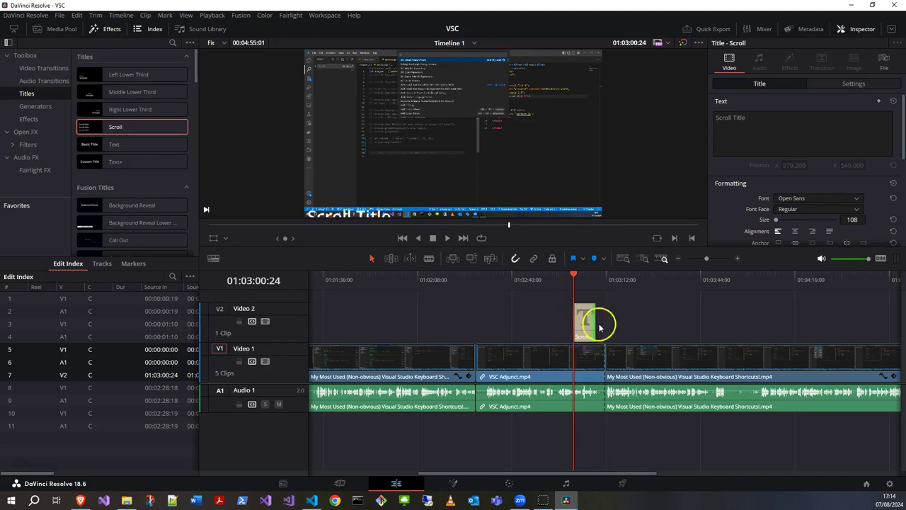
left_click_drag(595, 321, 588, 324)
Step: Roll the Video 1 edit point at the start of VSC Adjunct.mp4 forward by about 8 seconds
left_click_drag(475, 361, 499, 363)
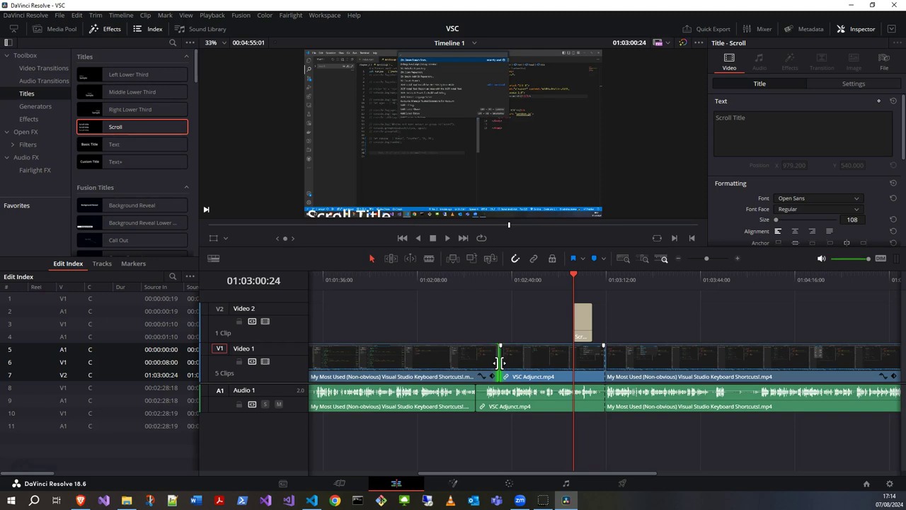
Step: Undo the last roll edit at the start of VSC Adjunct.mp4 and select that clip on Video 1
key("ctrl+z")
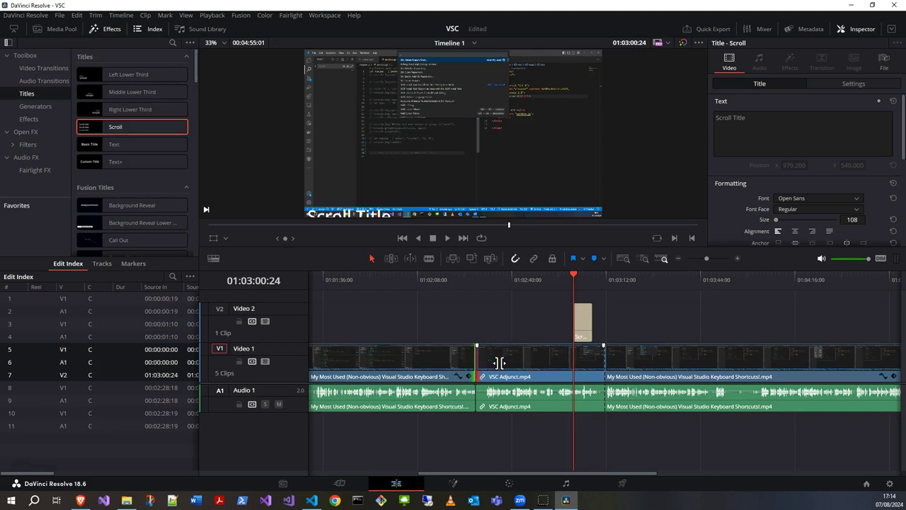
left_click(486, 280)
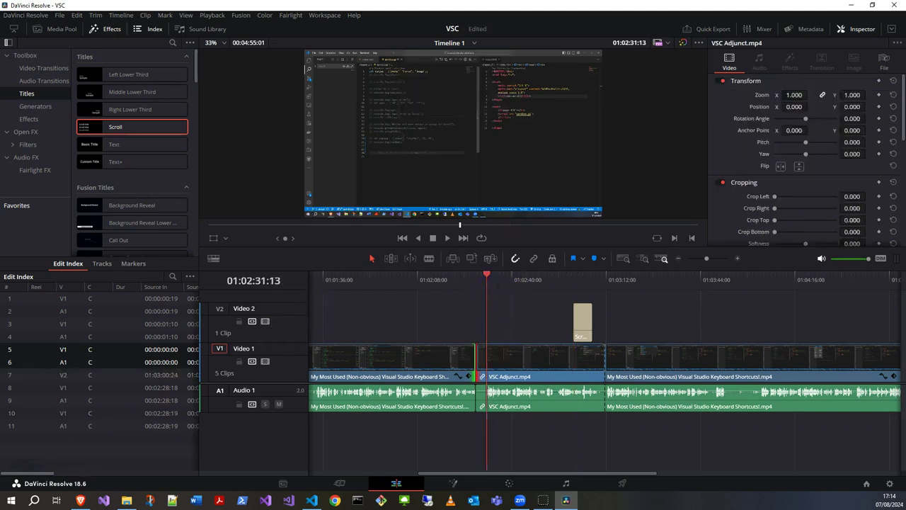
left_click(581, 318)
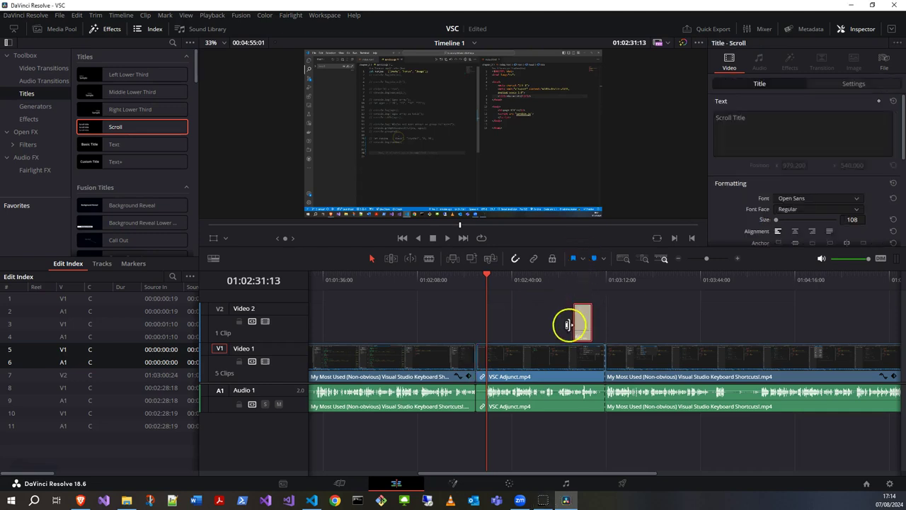
left_click(555, 359)
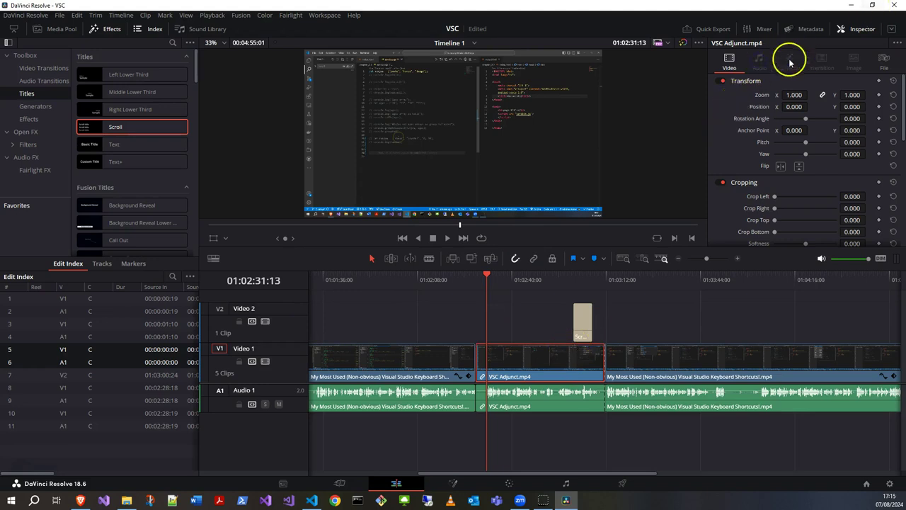
scroll(807, 146, "down", 3)
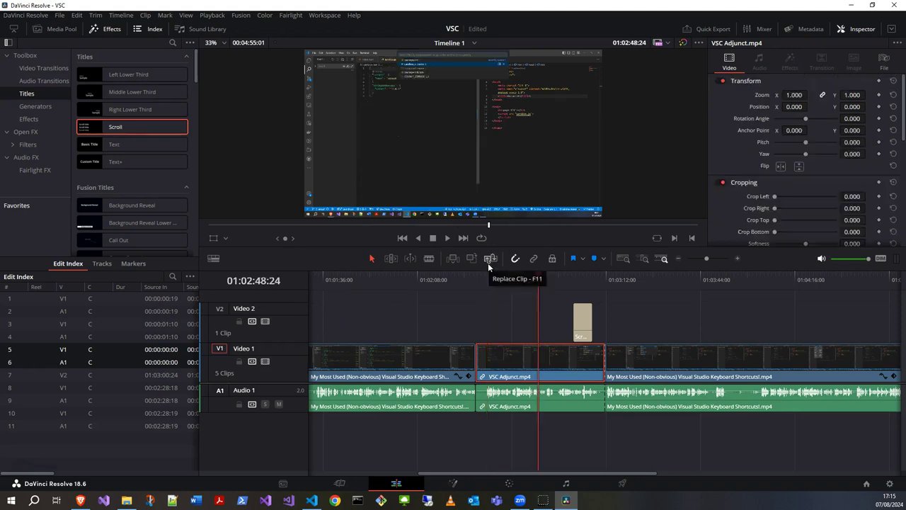
Step: Set up the timeline export with the file name VSC, the YouTube 1080p preset and the Videos folder as destination
left_click(622, 485)
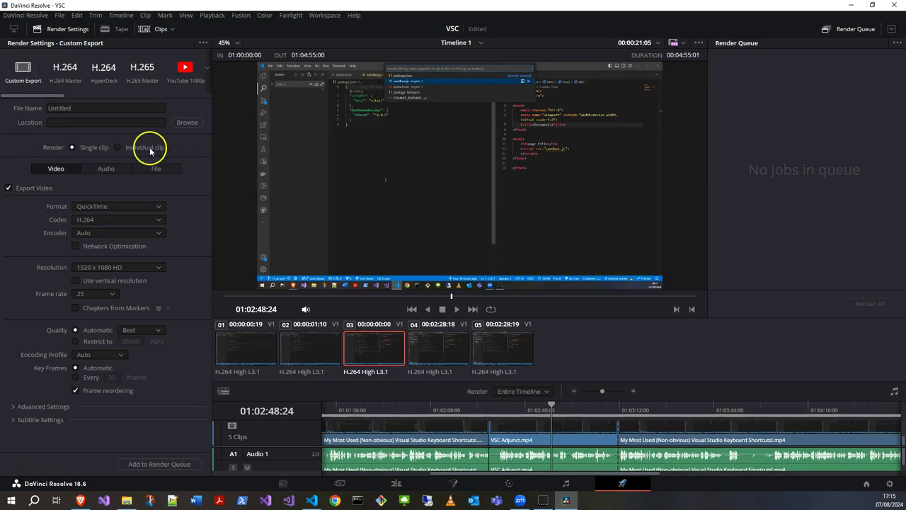
left_click(76, 107)
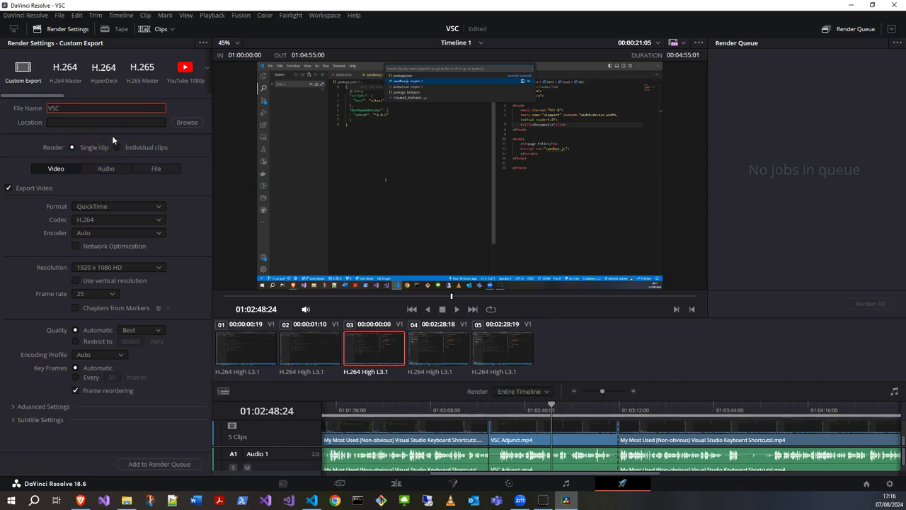
left_click(189, 81)
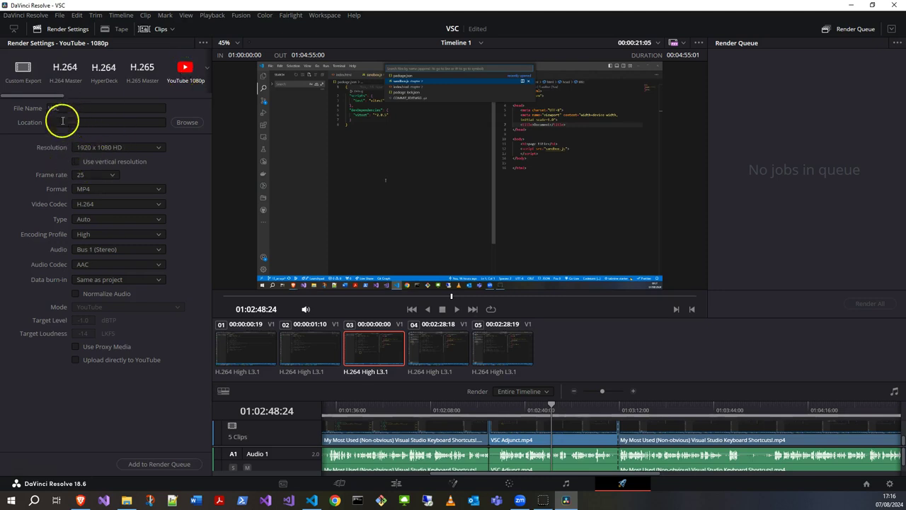
left_click(188, 123)
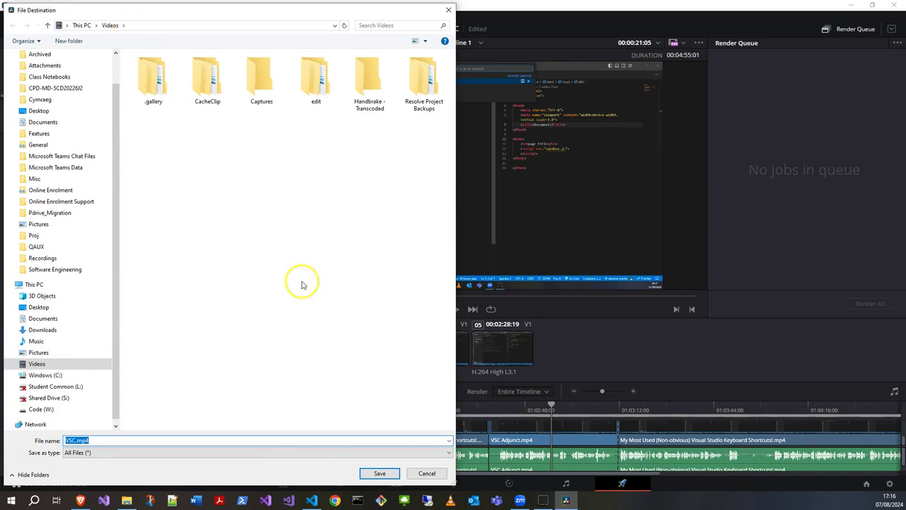
left_click(381, 474)
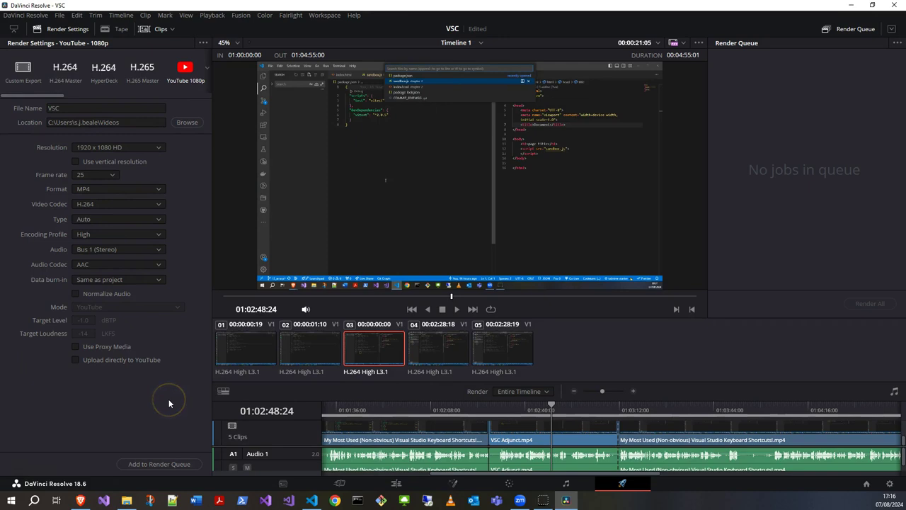
Step: Add the VSC export of Timeline 1 to the render queue and start rendering all queued jobs
left_click(165, 466)
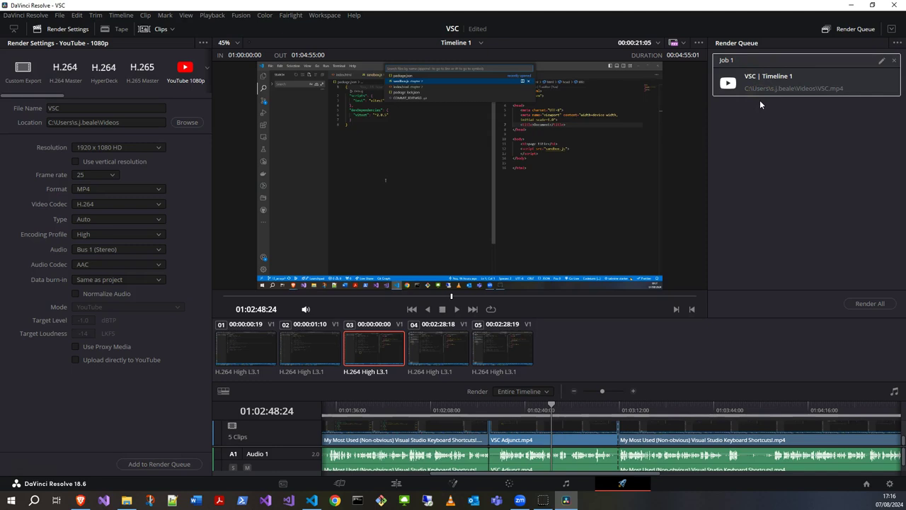
left_click(876, 305)
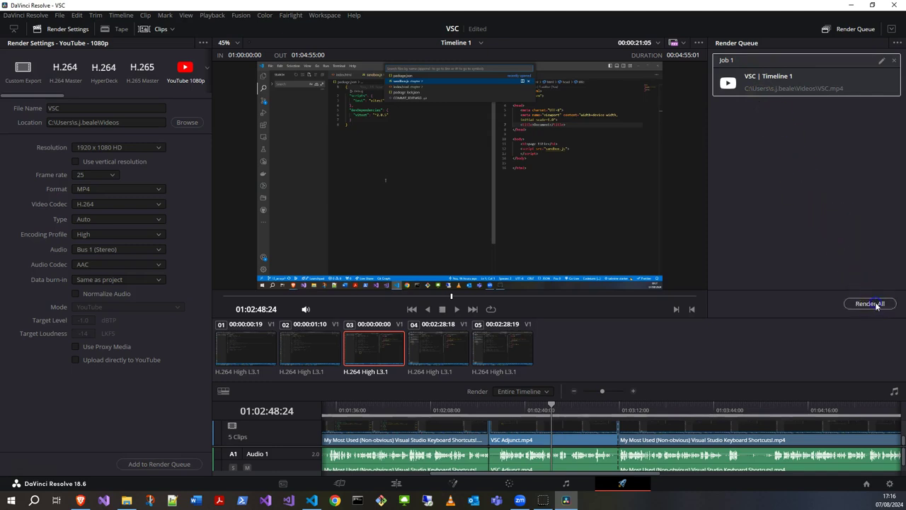